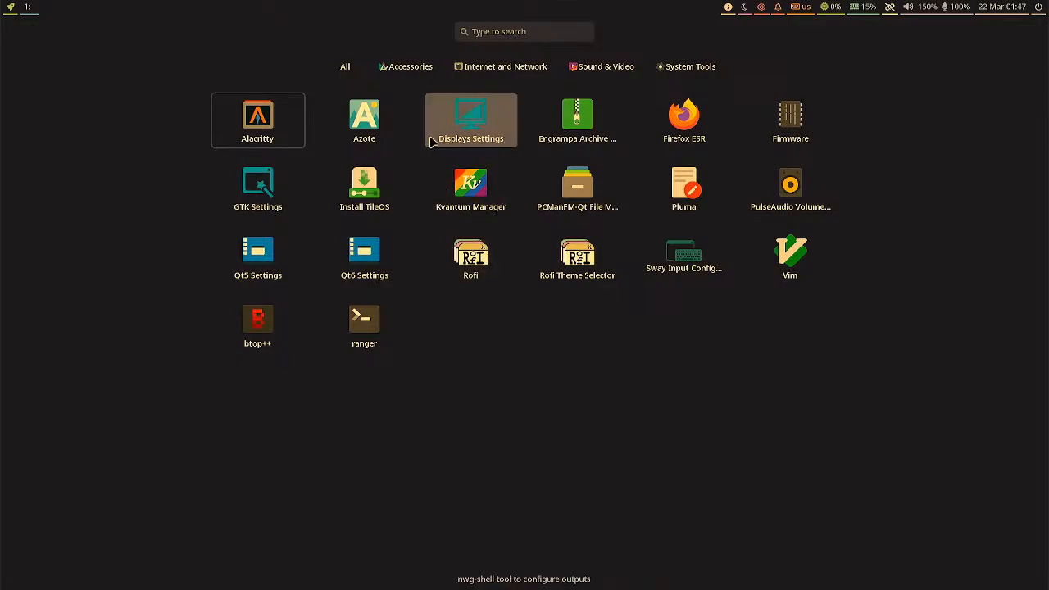
pyautogui.press('XF86AudioRaiseVolume')
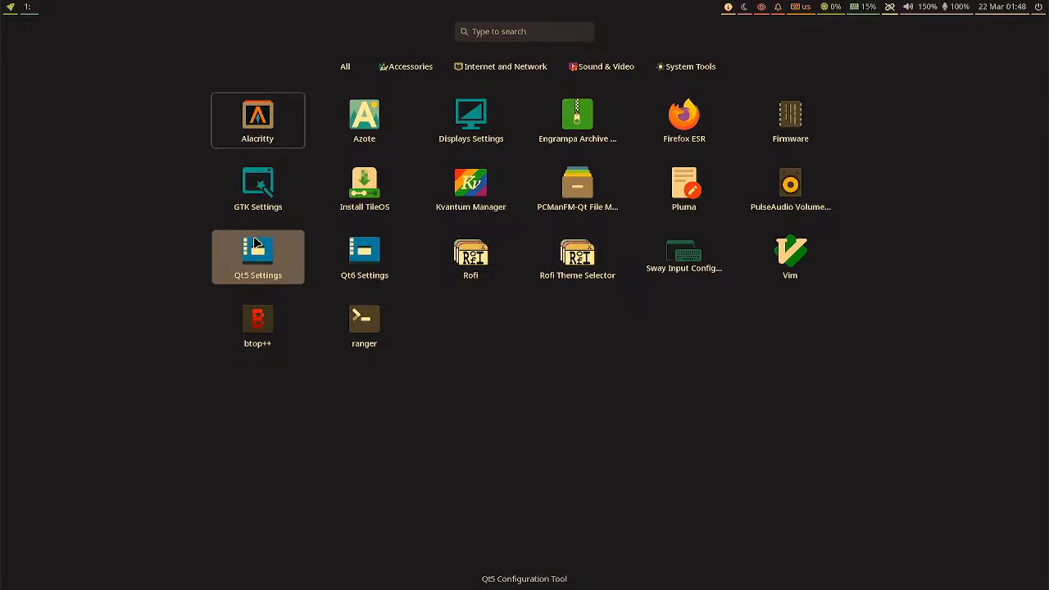
pyautogui.press('XF86AudioRaiseVolume')
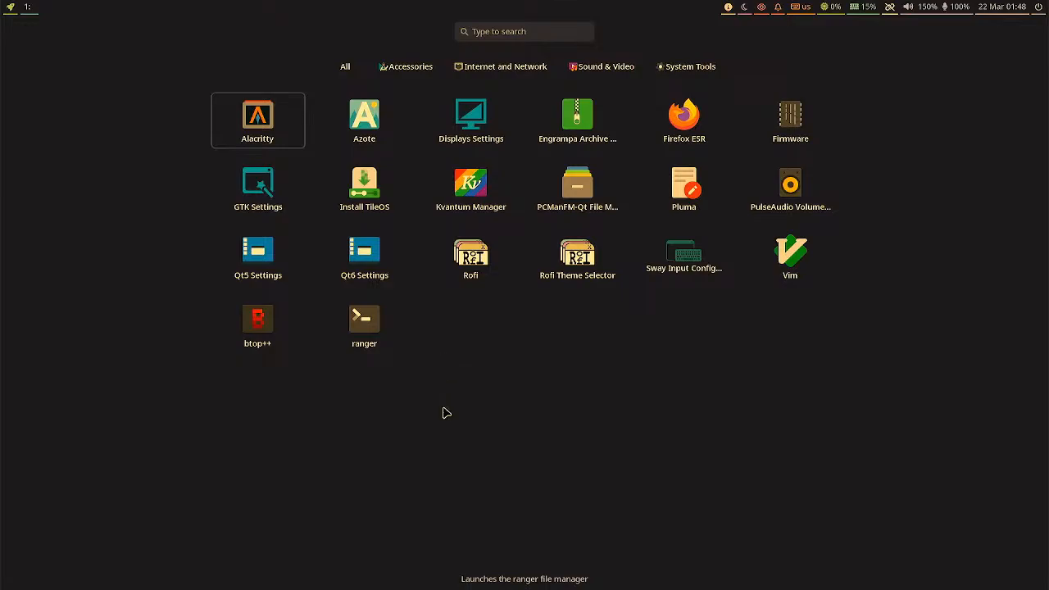
# Step: Search the launcher for "inst" and start the Install TileOS application
pyautogui.press('super')
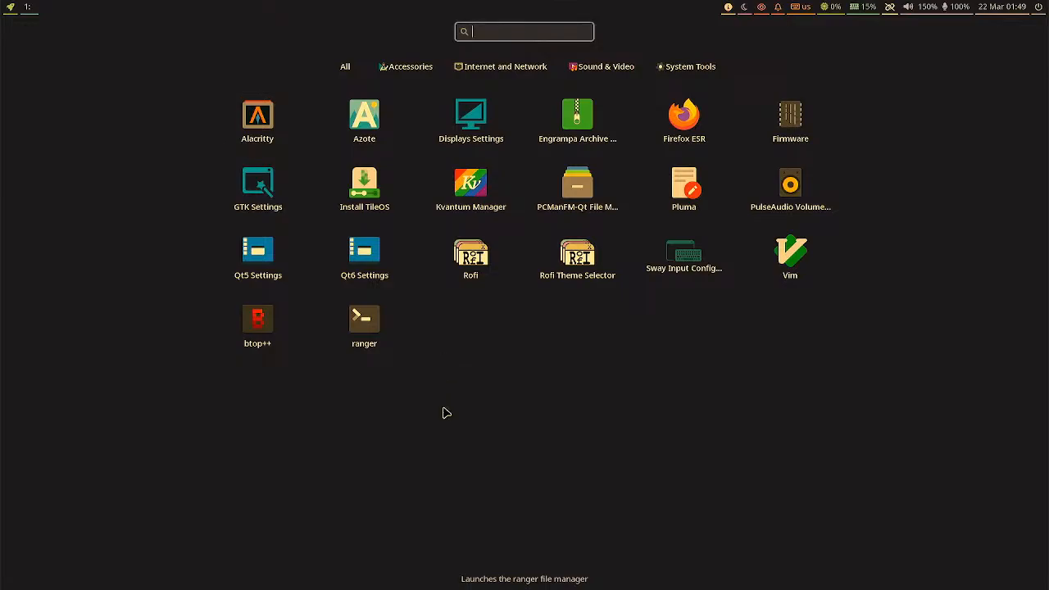
pyautogui.press('super+d')
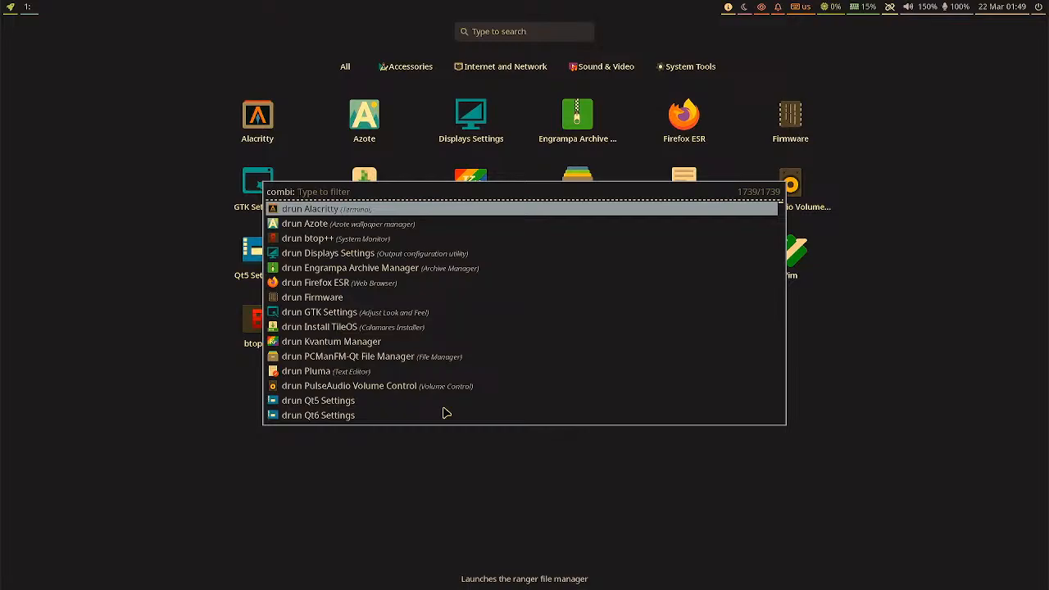
pyautogui.write('inst')
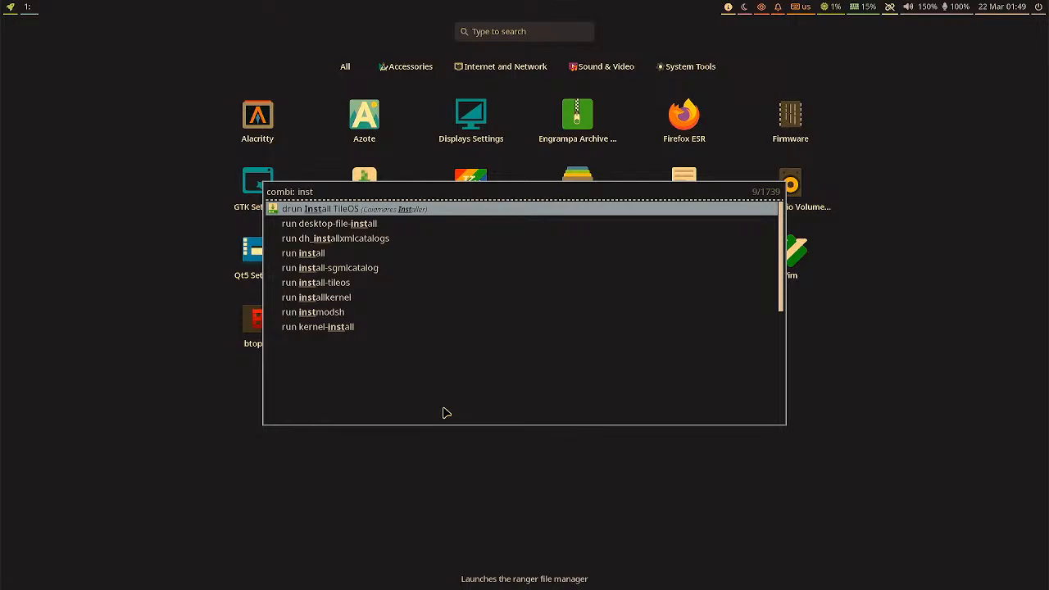
pyautogui.press('Return')
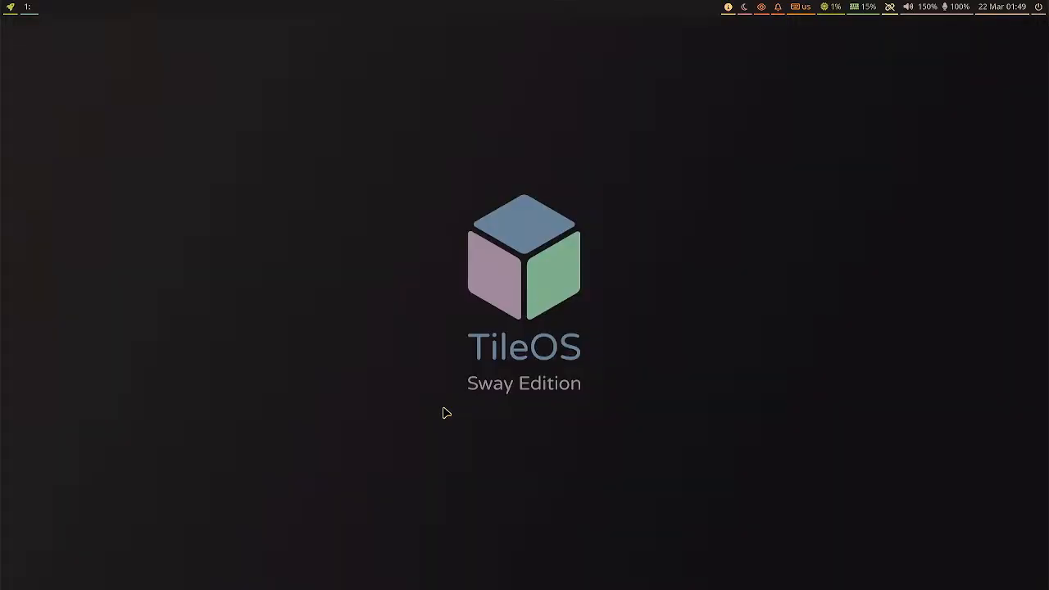
pyautogui.click(10, 10)
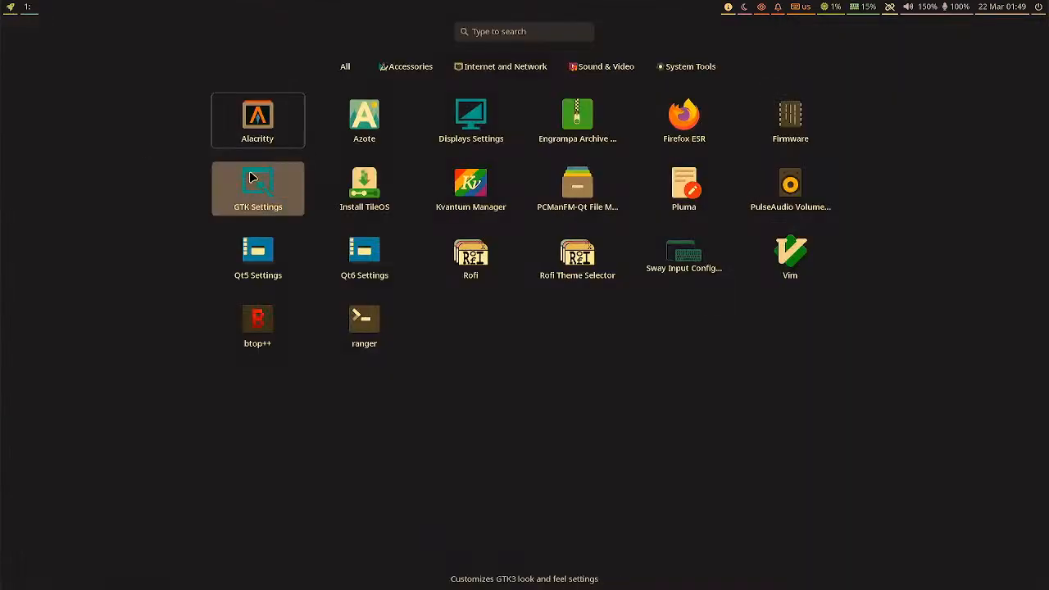
pyautogui.click(370, 189)
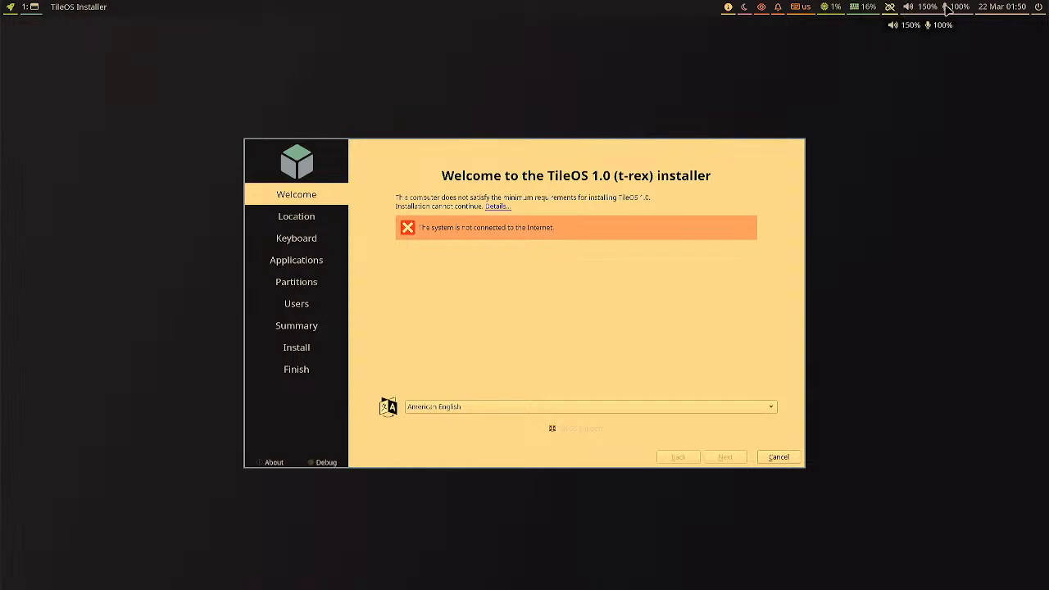
# Step: Open the network connection manager and activate the first listed Wi-Fi network
pyautogui.click(890, 10)
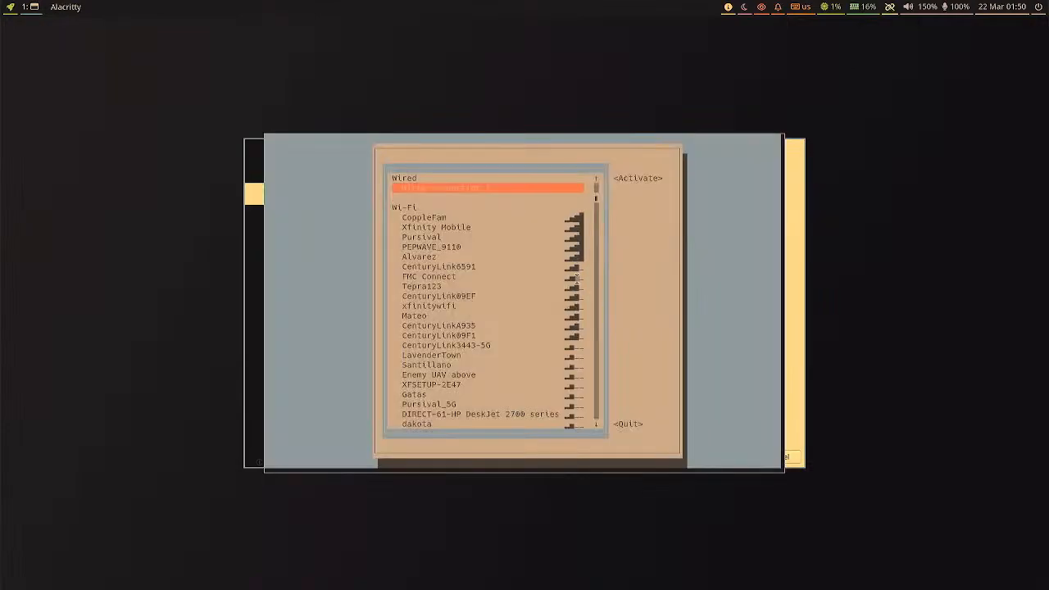
pyautogui.press('Down')
pyautogui.press('Down')
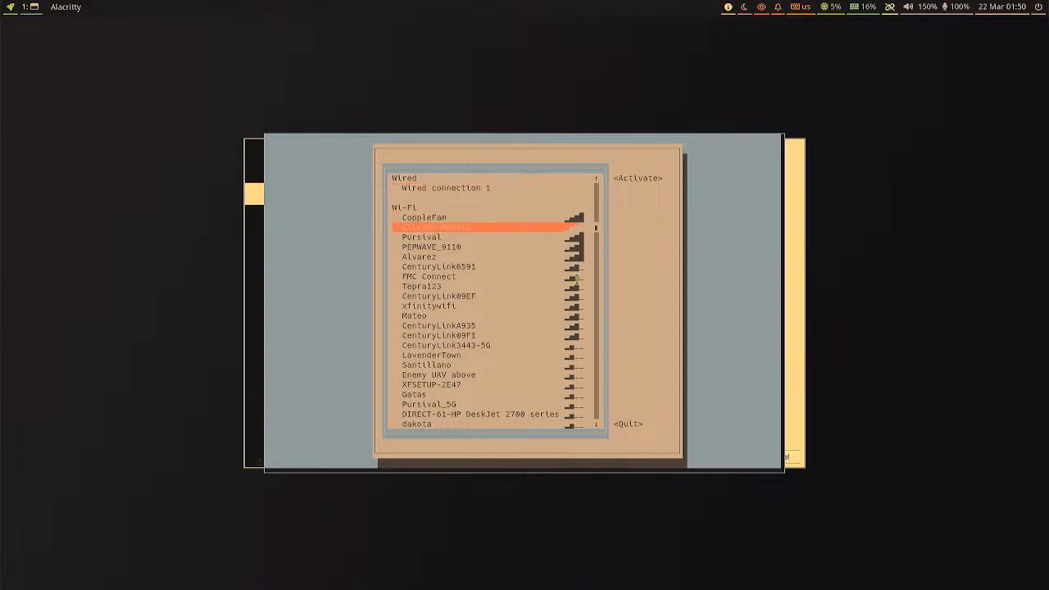
pyautogui.press('Up')
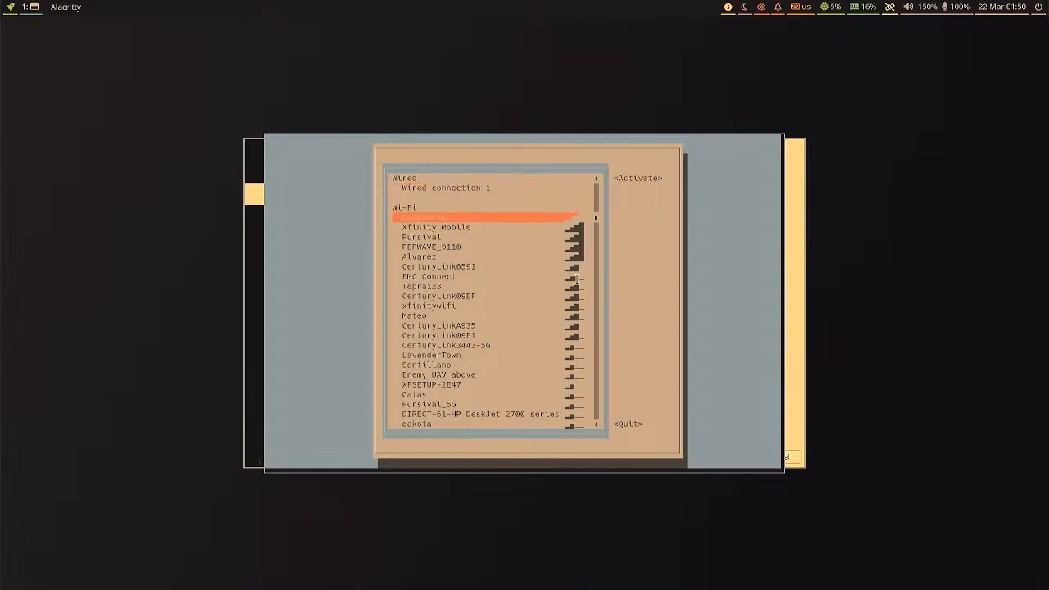
pyautogui.press('Return')
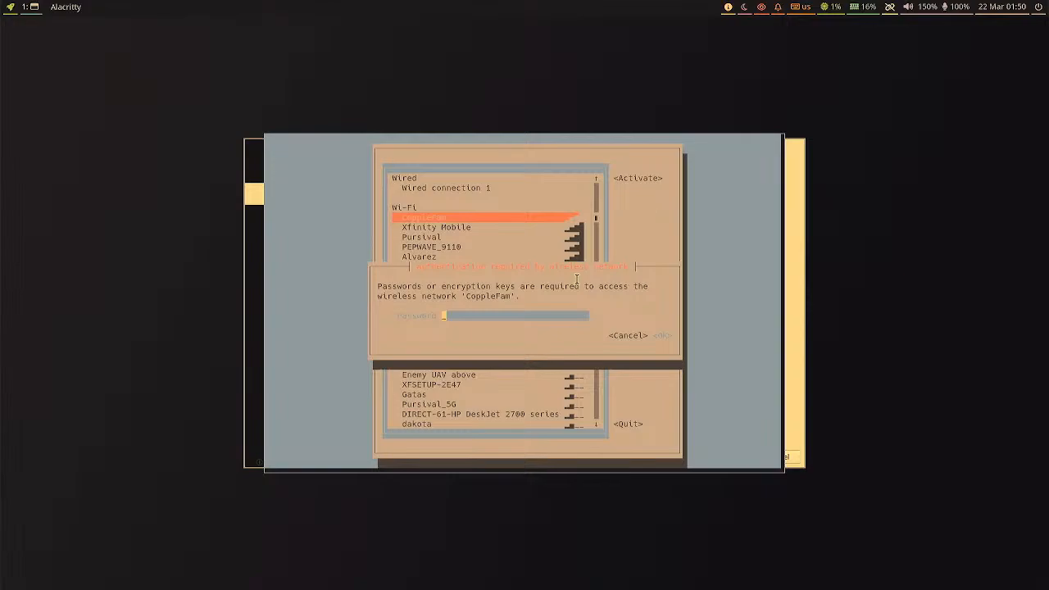
# Step: Enter the Wi-Fi network's password, correcting it as needed, and connect to the network
pyautogui.write('****')
pyautogui.press('BackSpace')
pyautogui.write('*********')
pyautogui.press('Return')
pyautogui.press('BackSpace')
pyautogui.press('BackSpace')
pyautogui.press('BackSpace')
pyautogui.press('BackSpace')
pyautogui.press('BackSpace')
pyautogui.press('BackSpace')
pyautogui.press('BackSpace')
pyautogui.press('BackSpace')
pyautogui.press('BackSpace')
pyautogui.press('BackSpace')
pyautogui.press('BackSpace')
pyautogui.press('BackSpace')
pyautogui.write('*************')
pyautogui.press('Return')
pyautogui.press('BackSpace')
pyautogui.press('BackSpace')
pyautogui.press('BackSpace')
pyautogui.press('BackSpace')
pyautogui.press('BackSpace')
pyautogui.press('BackSpace')
pyautogui.press('BackSpace')
pyautogui.press('BackSpace')
pyautogui.press('BackSpace')
pyautogui.press('BackSpace')
pyautogui.press('BackSpace')
pyautogui.press('BackSpace')
pyautogui.press('BackSpace')
pyautogui.write('************')
pyautogui.press('Return')
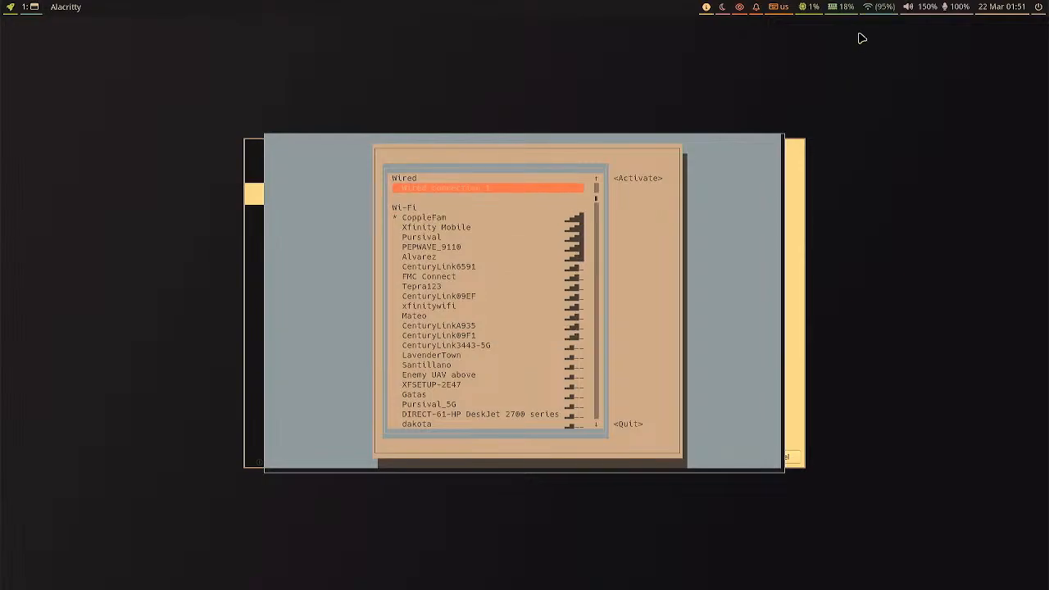
# Step: Show the overlay listing the Sway keyboard shortcuts
pyautogui.moveTo(871, 19)
pyautogui.press('XF86AudioRaiseVolume')
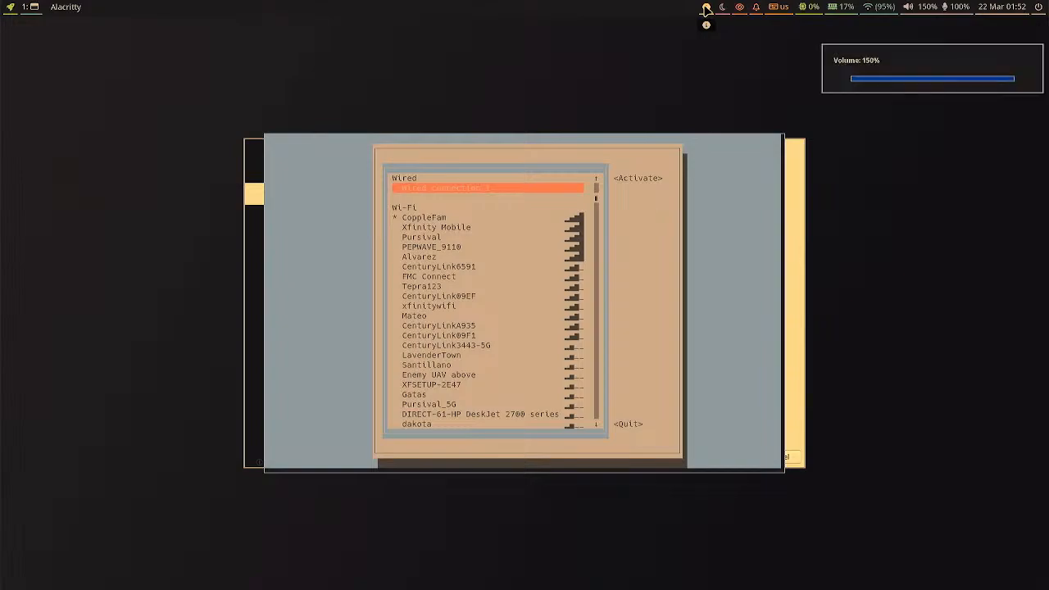
pyautogui.click(705, 7)
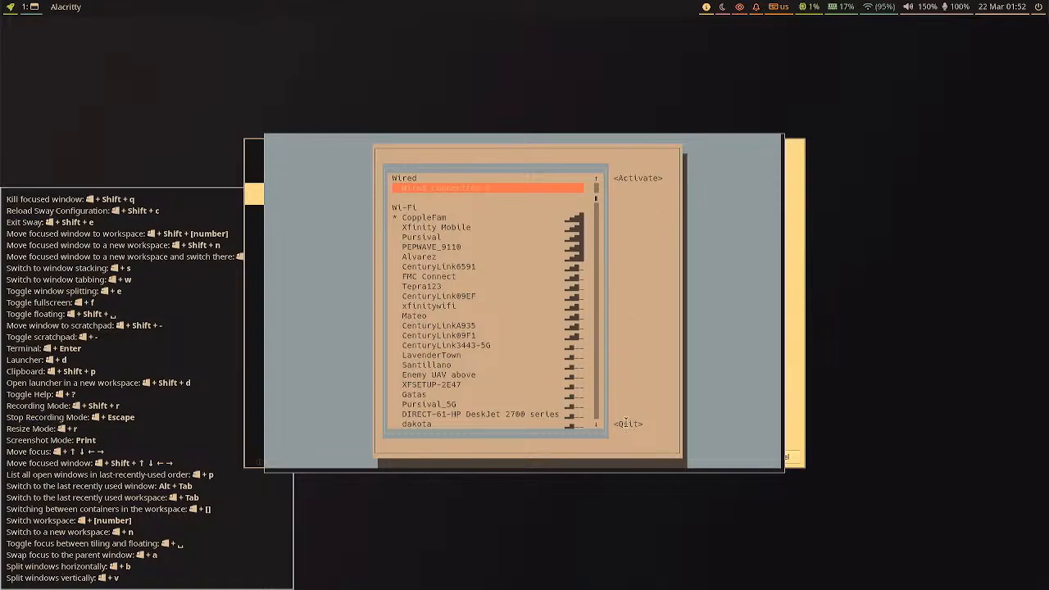
# Step: Quit the network connection manager and return to the installer's Welcome page
pyautogui.moveTo(626, 420); pyautogui.dragTo(629, 413)
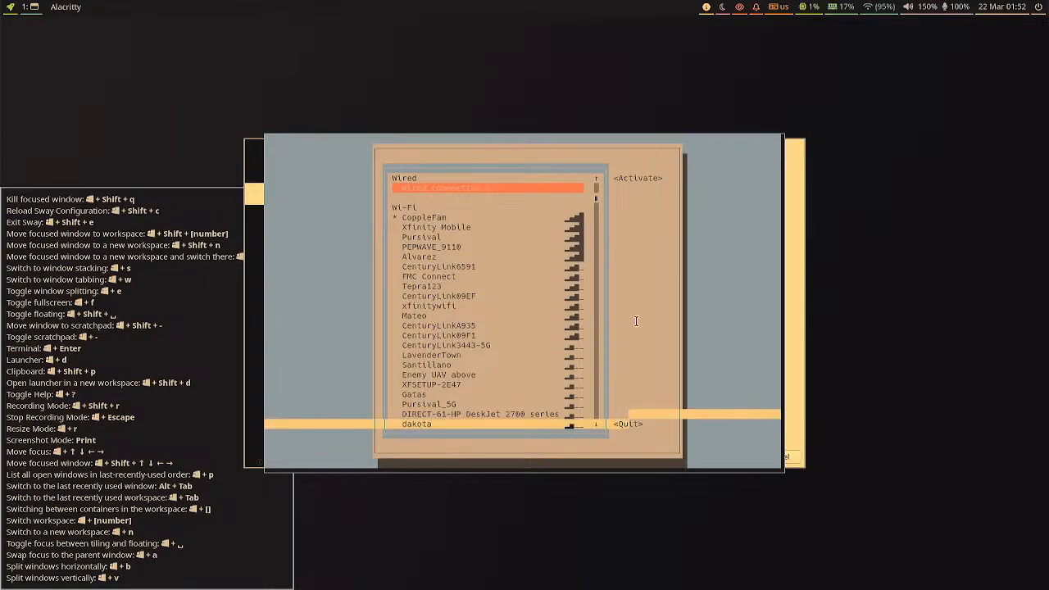
pyautogui.press('Tab')
pyautogui.press('Tab')
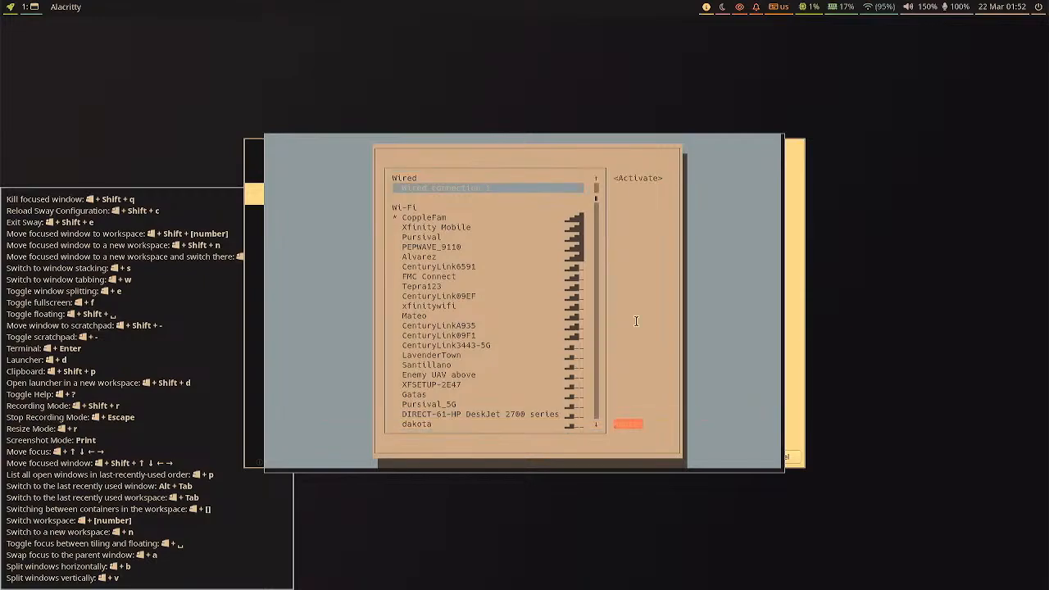
pyautogui.press('Return')
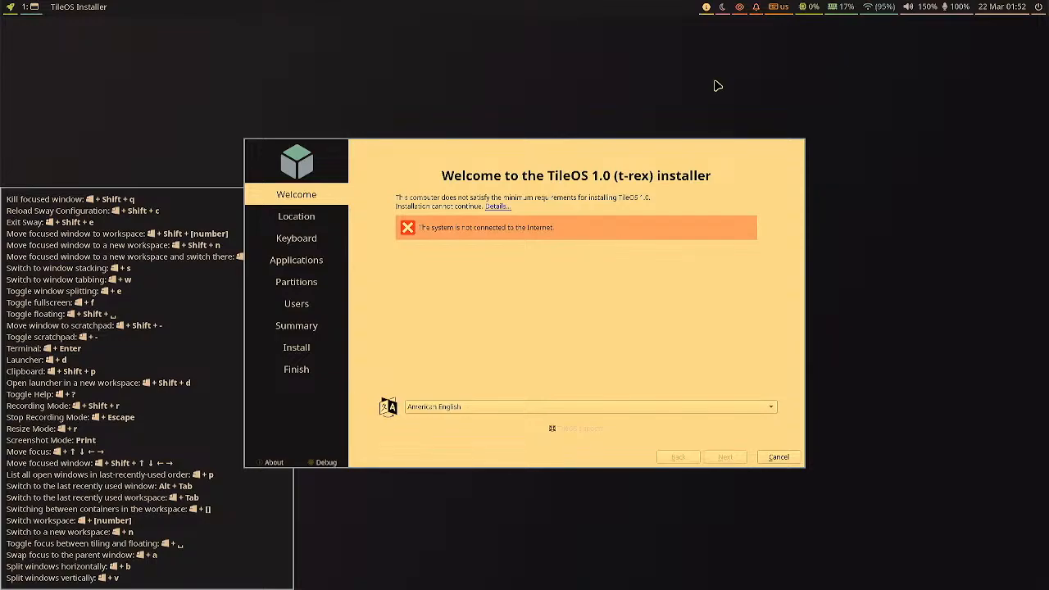
# Step: Enable power saving from the status bar and lower the output volume to 70%
pyautogui.press('XF86AudioRaiseVolume')
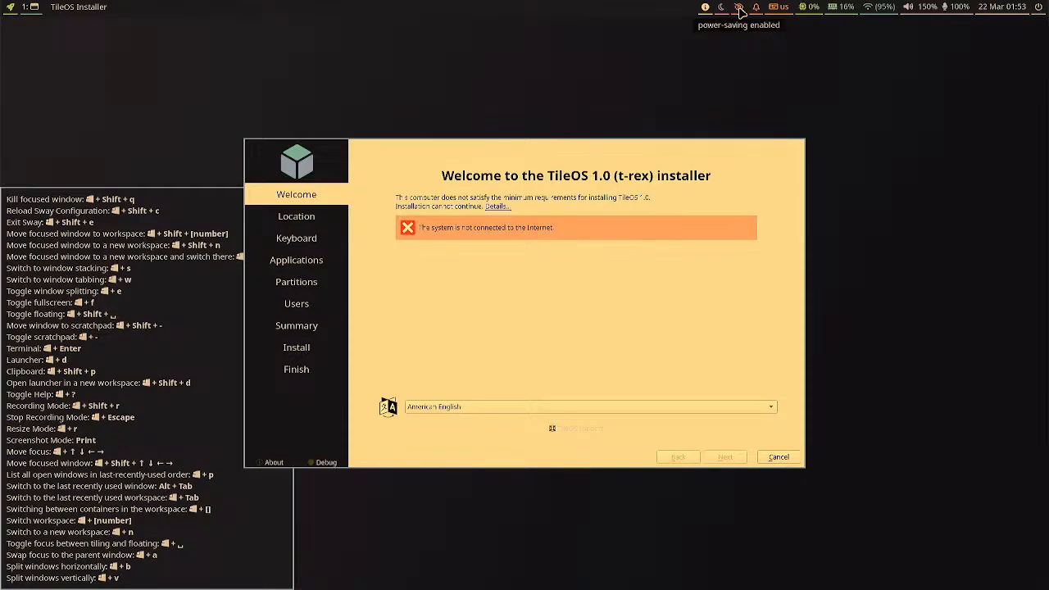
pyautogui.click(740, 8)
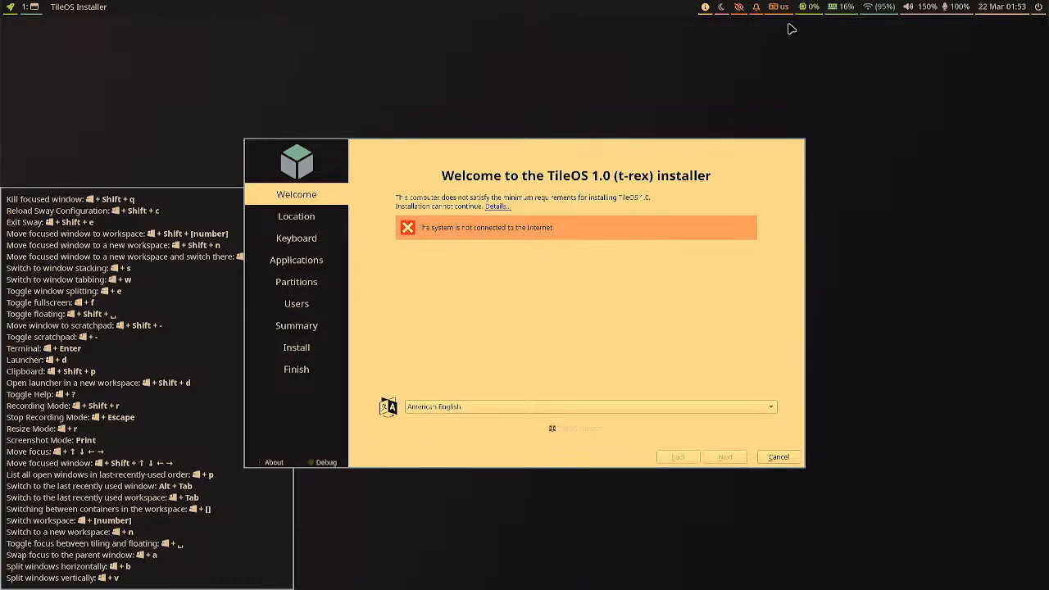
pyautogui.moveTo(803, 11)
pyautogui.press('XF86AudioRaiseVolume')
pyautogui.moveTo(839, 12)
pyautogui.scroll(1, 950, 17)
pyautogui.scroll(-5, 950, 22)
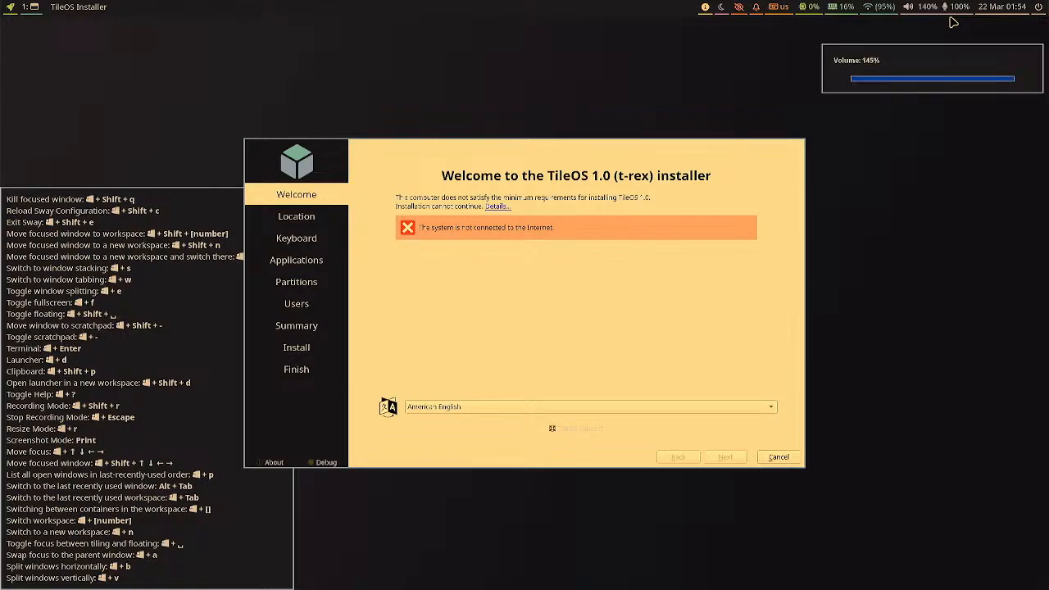
pyautogui.scroll(-3, 953, 22)
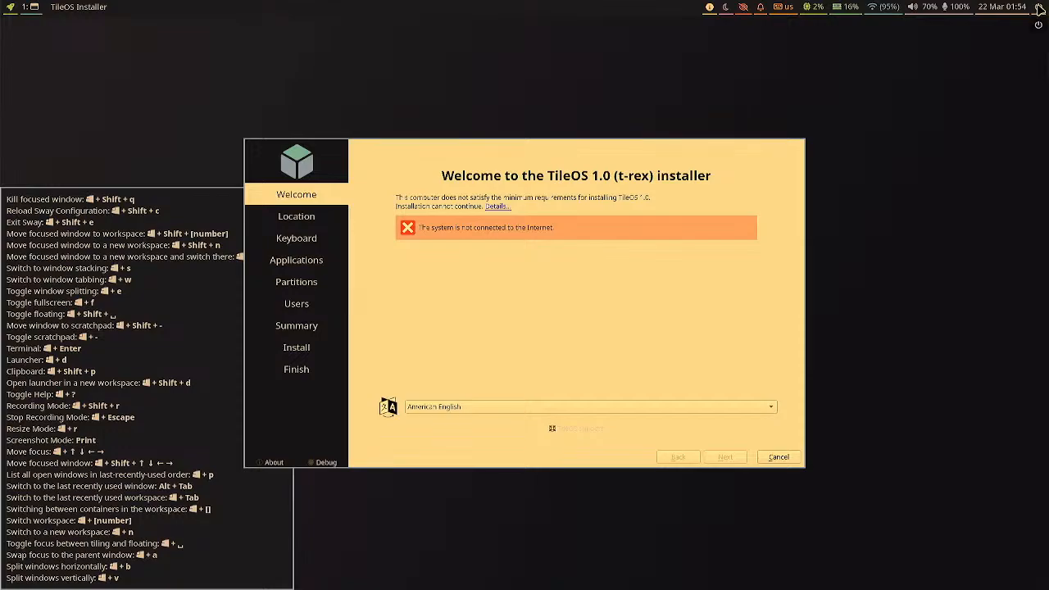
# Step: View the session power options in the power menu and dismiss it
pyautogui.click(1039, 8)
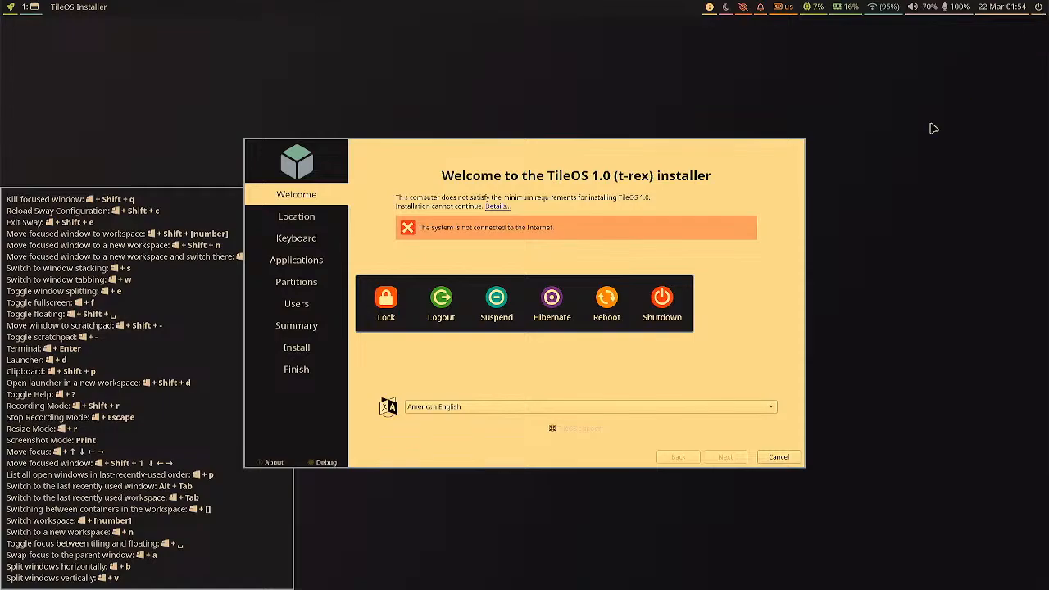
pyautogui.click(416, 376)
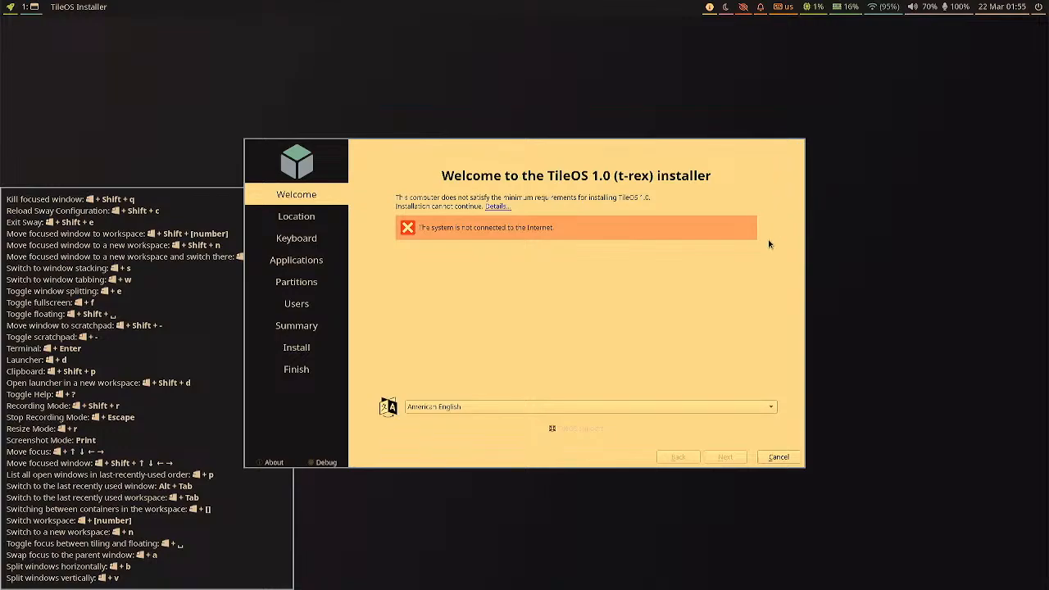
# Step: Cancel the current installation and start the TileOS installer again
pyautogui.click(779, 457)
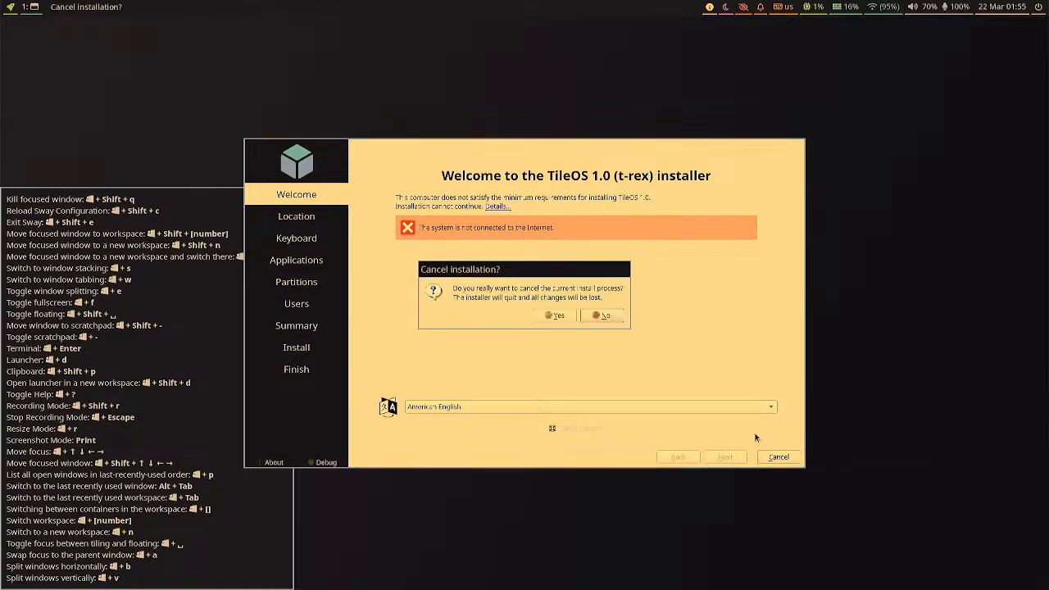
pyautogui.click(574, 315)
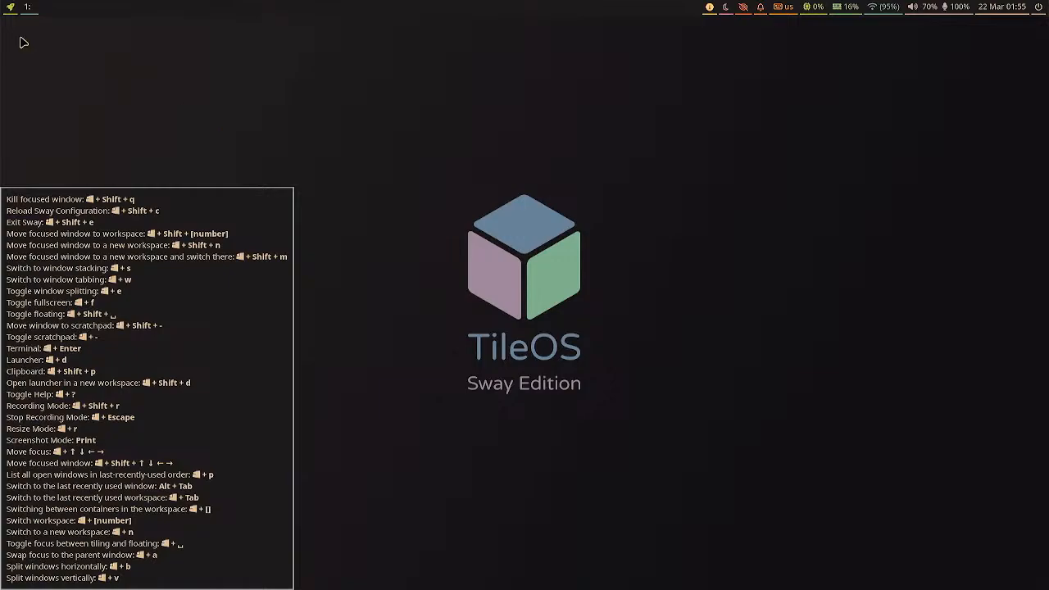
pyautogui.click(13, 7)
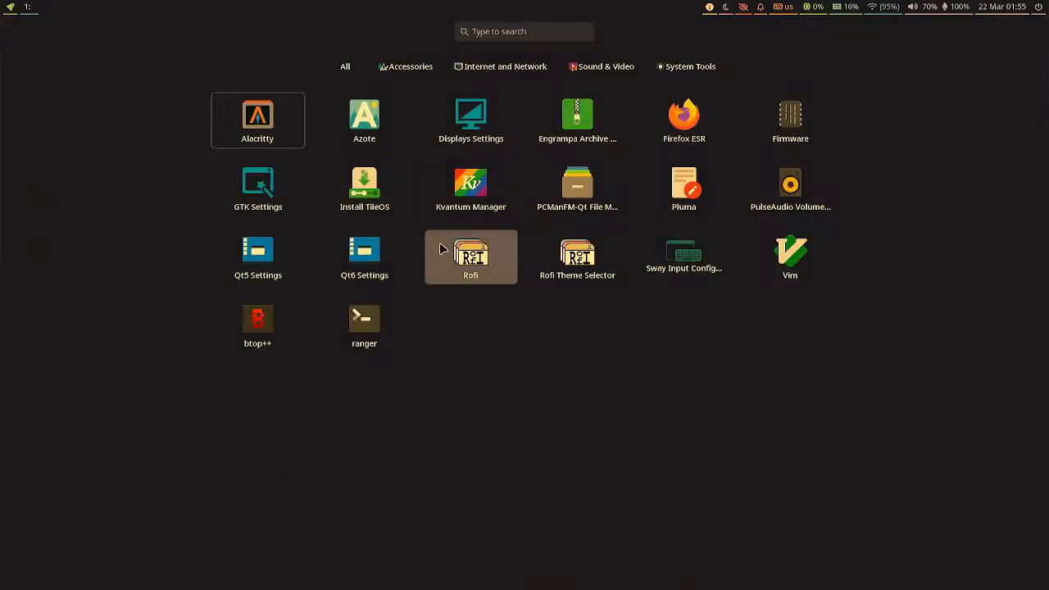
pyautogui.click(363, 182)
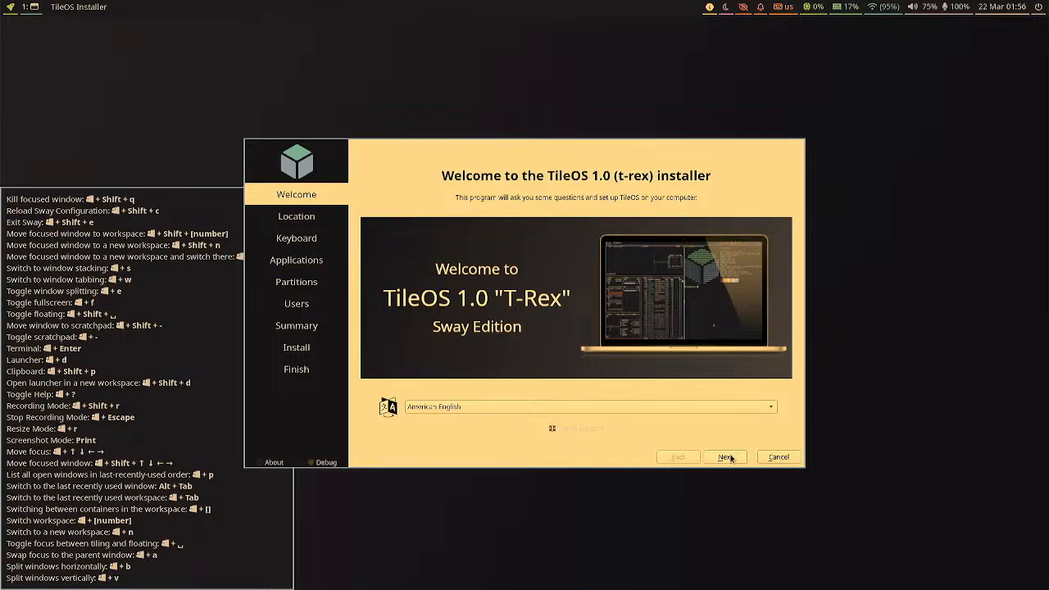
# Step: Set the time zone to America/Denver and accept the default English (US) keyboard layout in the installer
pyautogui.click(729, 458)
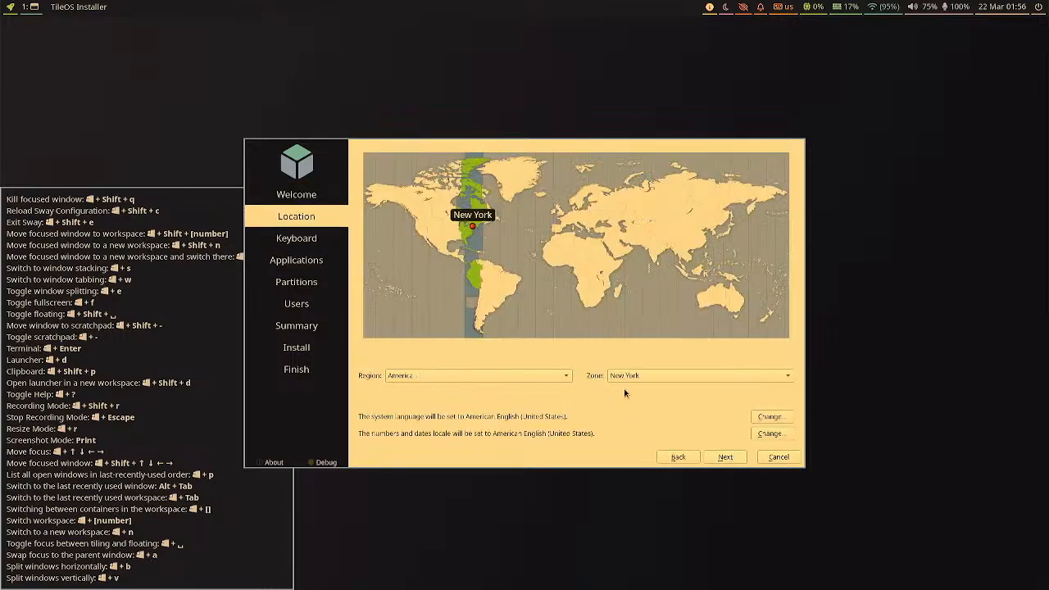
pyautogui.click(434, 229)
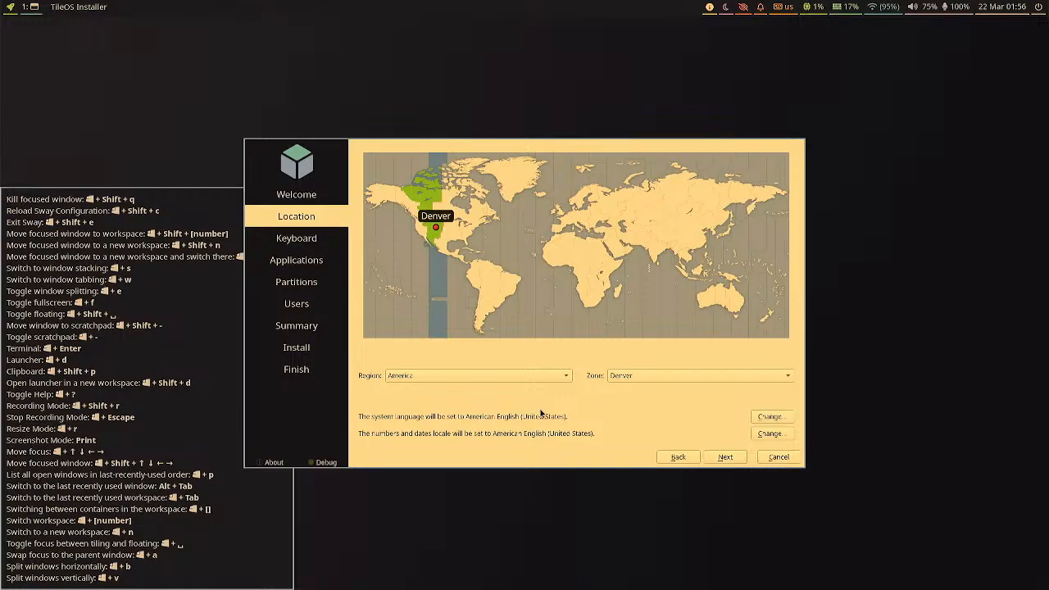
pyautogui.click(712, 460)
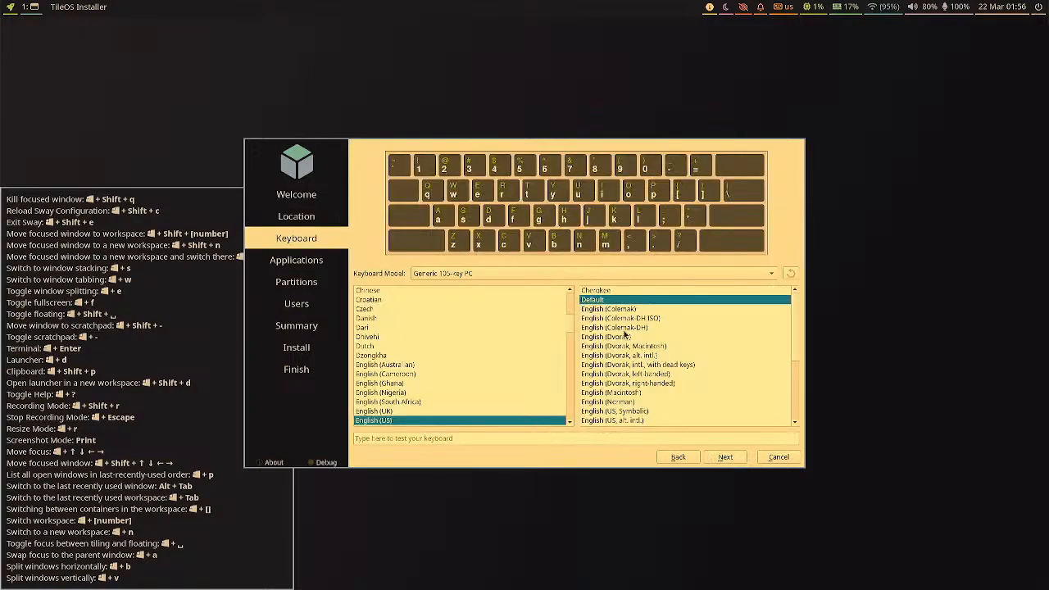
pyautogui.press('XF86AudioRaiseVolume')
pyautogui.click(714, 460)
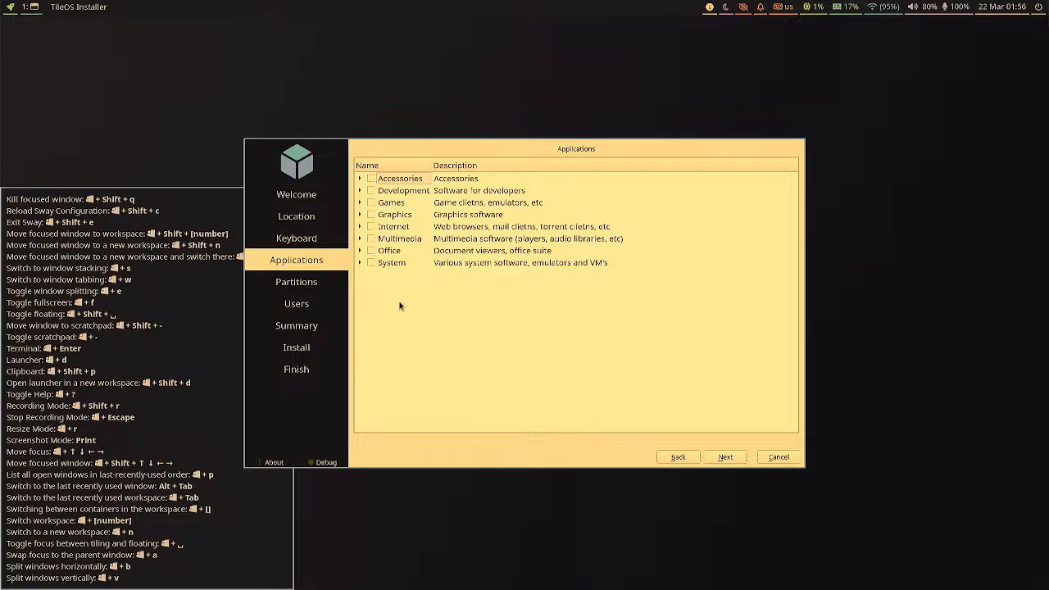
# Step: Select mousepad in the Accessories category as an application to install, and collapse the category
pyautogui.click(359, 178)
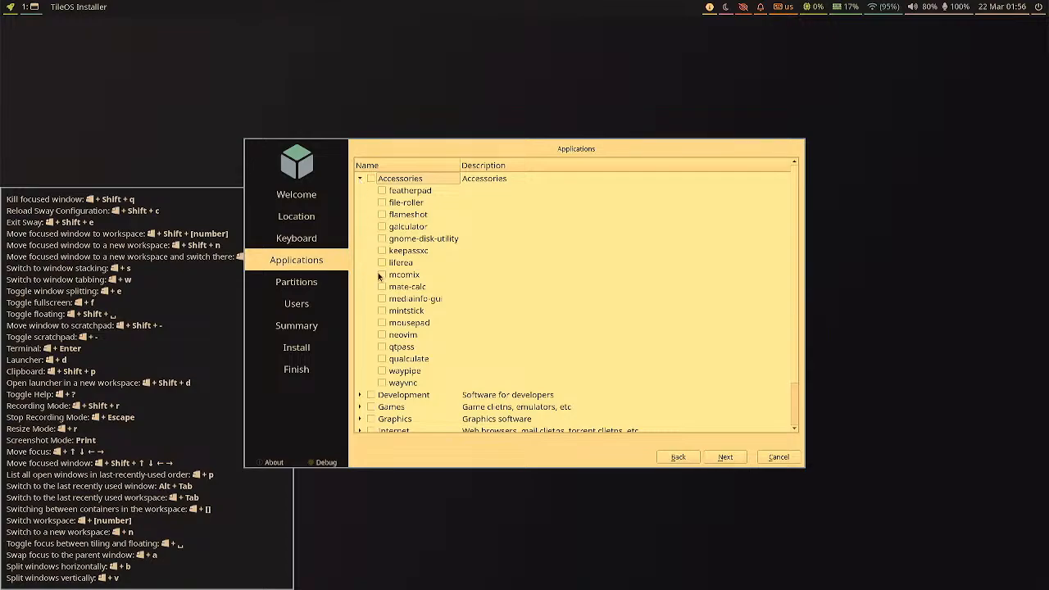
pyautogui.click(381, 323)
pyautogui.click(360, 178)
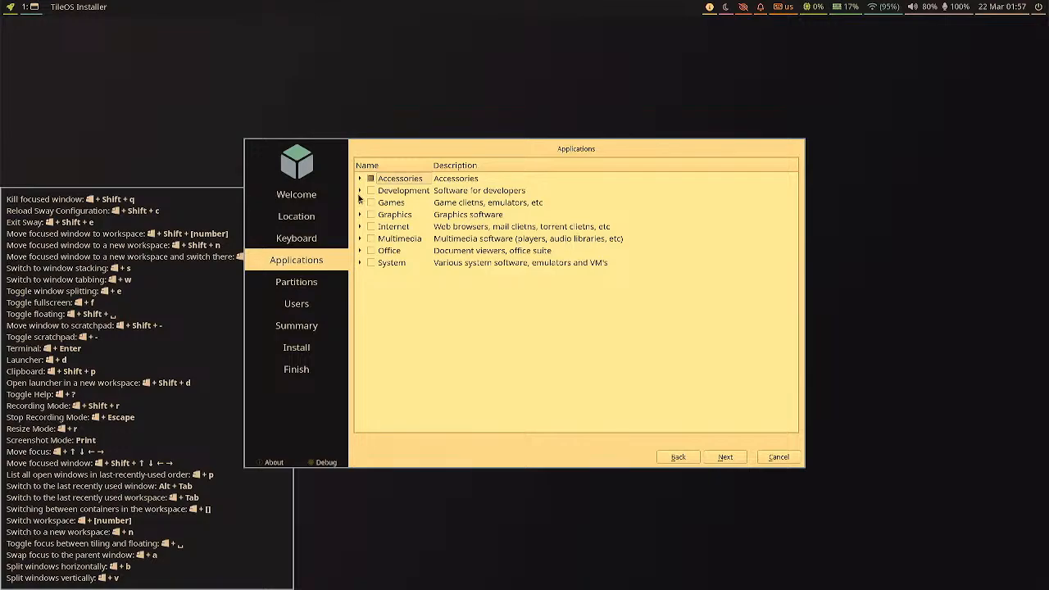
# Step: Look through the Games category, and select inkscape and krita in the Graphics category as applications to install
pyautogui.click(359, 203)
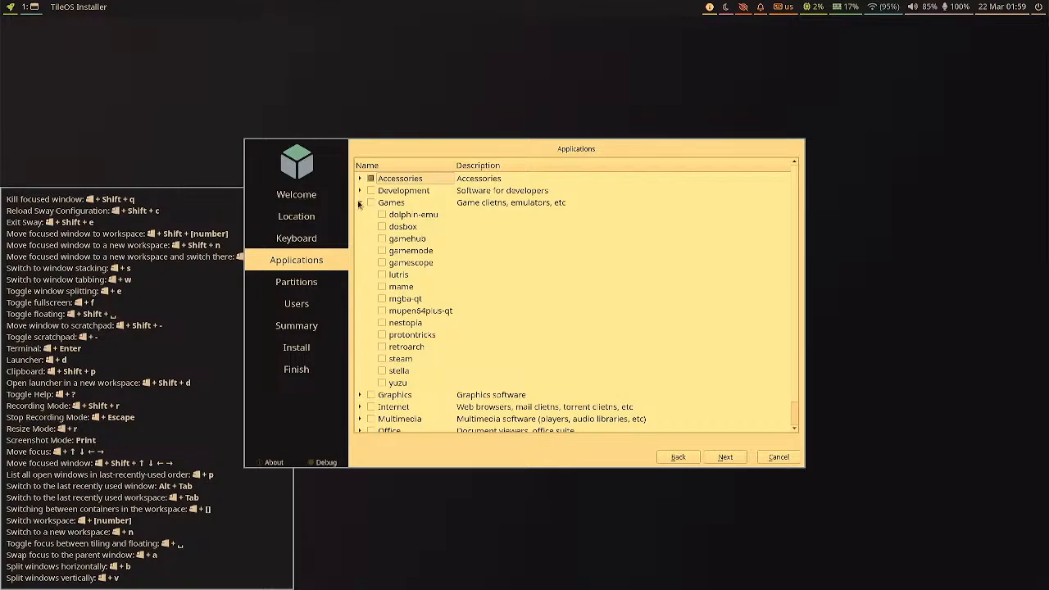
pyautogui.click(359, 203)
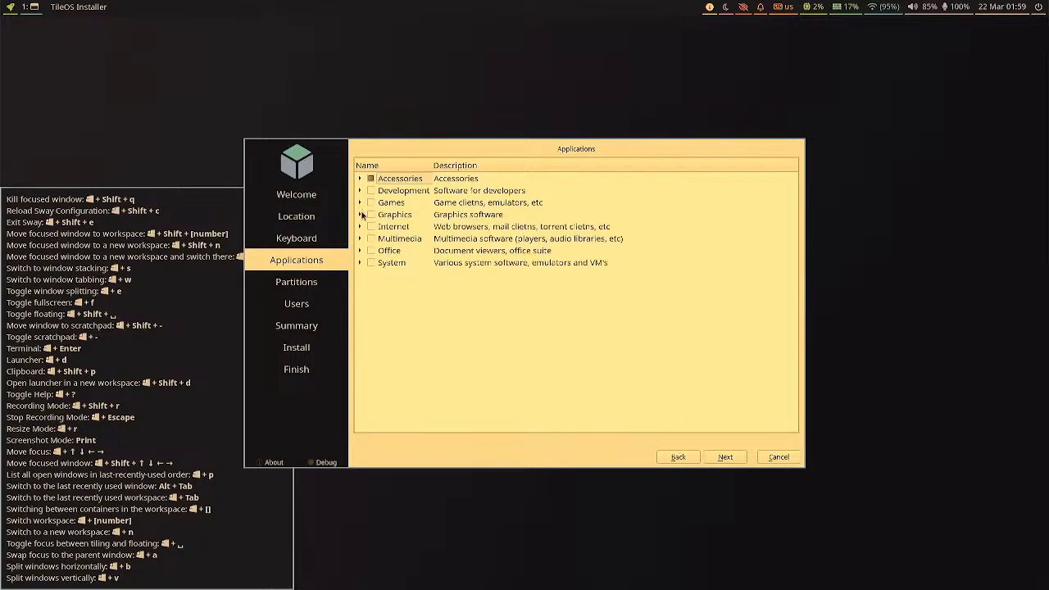
pyautogui.click(360, 214)
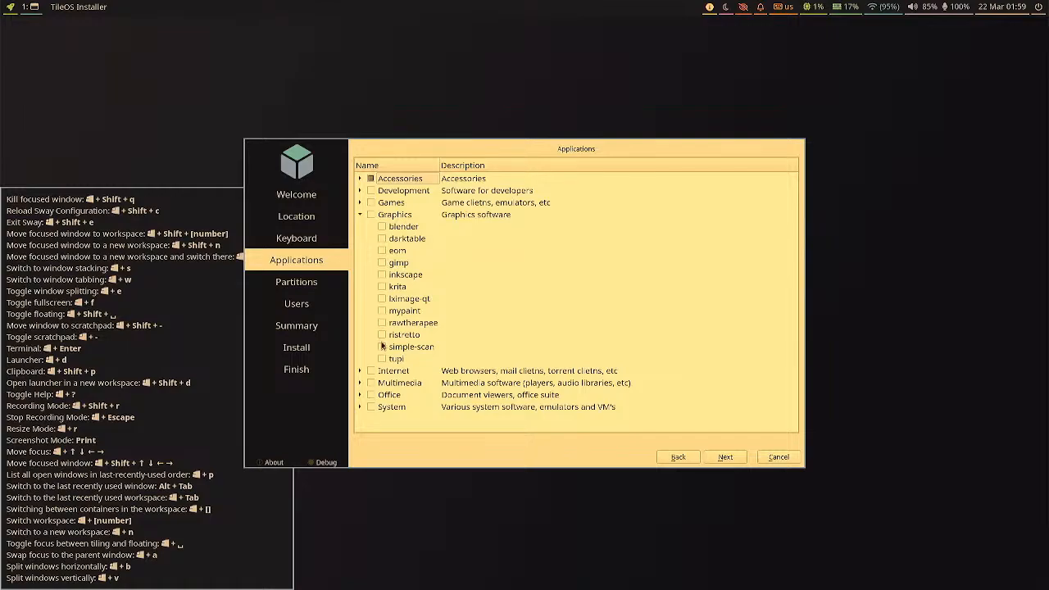
pyautogui.click(381, 274)
pyautogui.click(382, 286)
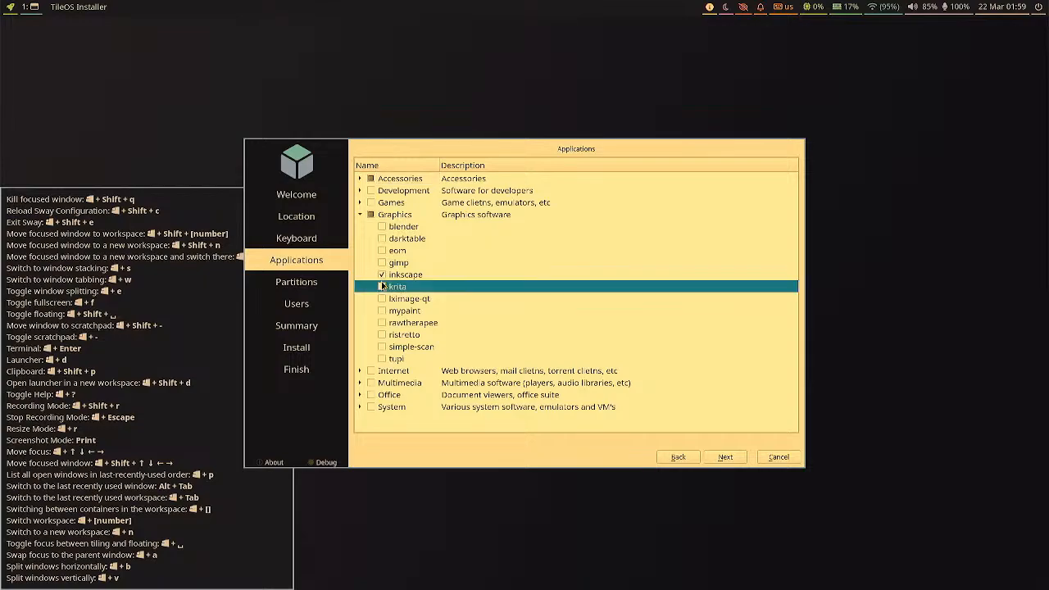
pyautogui.click(382, 286)
# Step: Select librewolf and telegram-desktop in the Internet category as applications to install
pyautogui.click(361, 370)
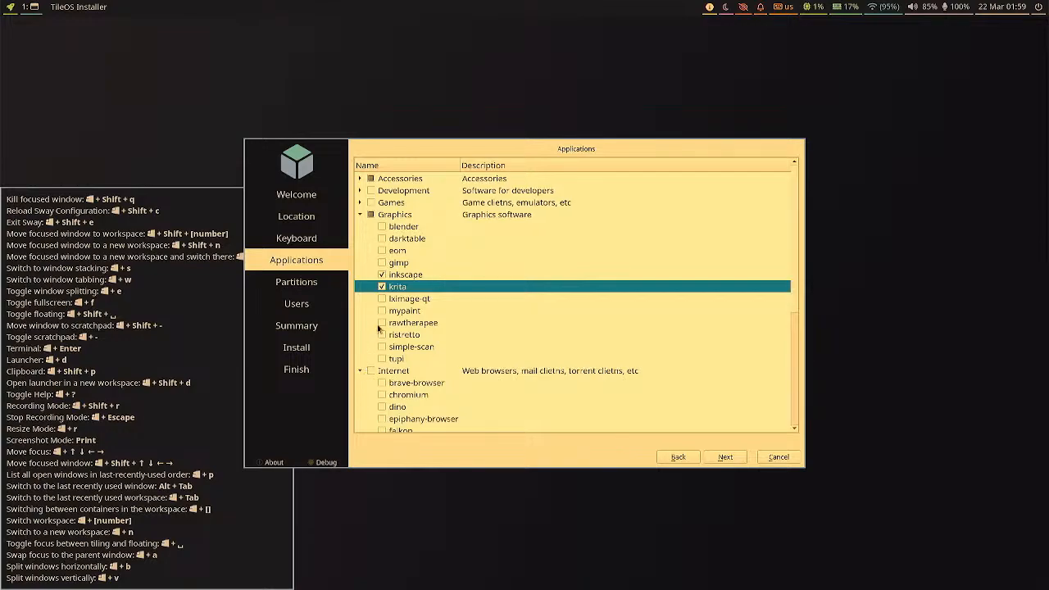
pyautogui.scroll(-5, 379, 328)
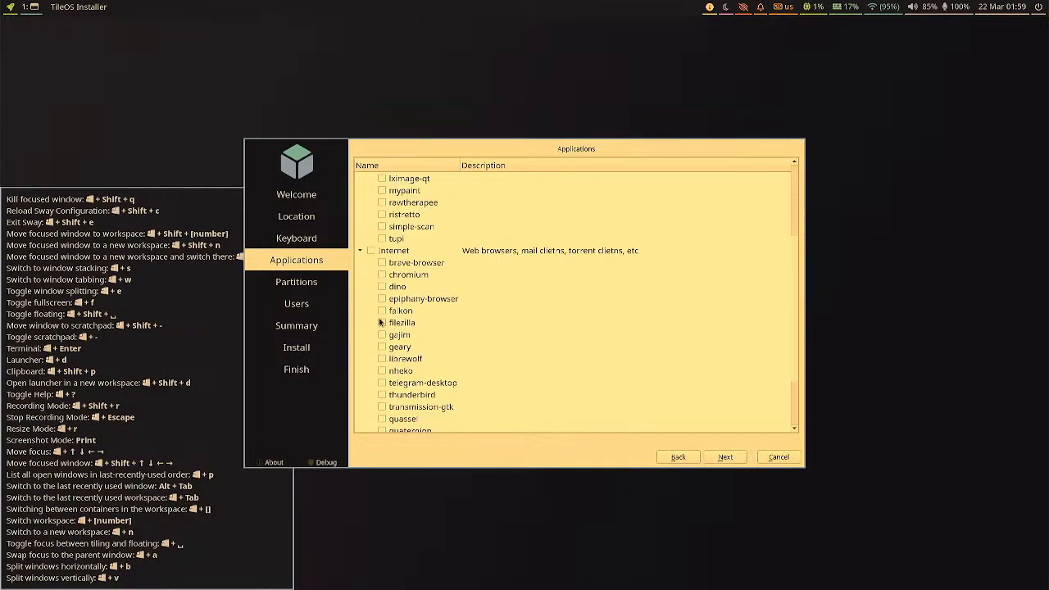
pyautogui.scroll(-1, 380, 323)
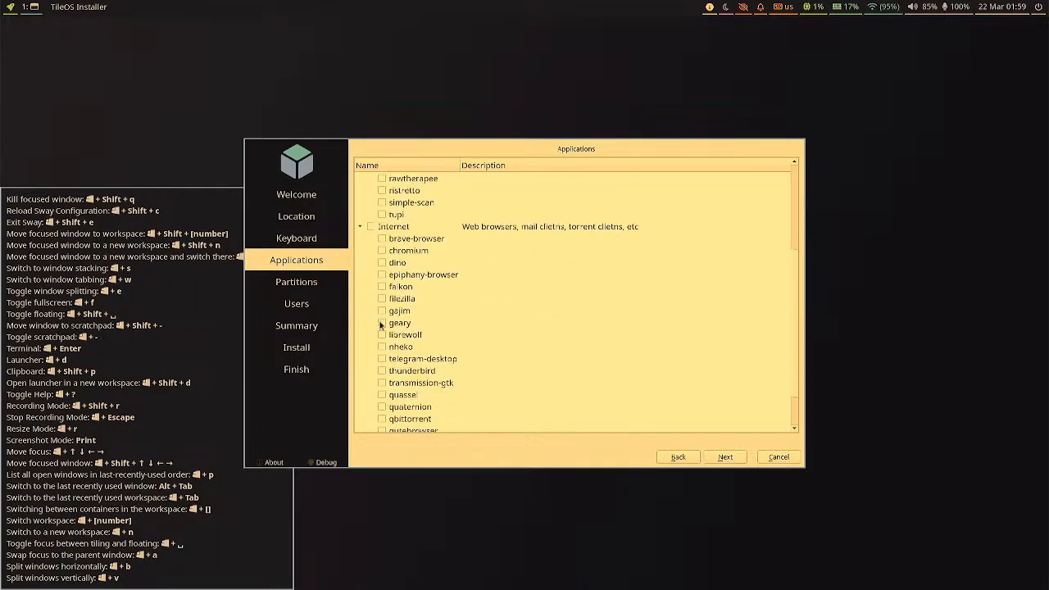
pyautogui.click(381, 336)
pyautogui.press('XF86AudioRaiseVolume')
pyautogui.scroll(-1, 378, 355)
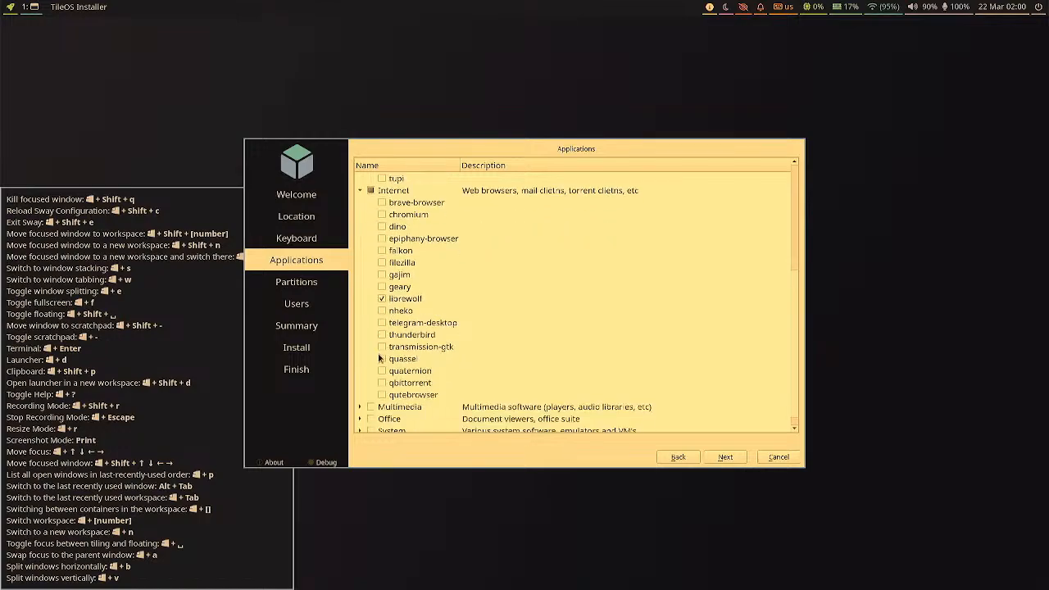
pyautogui.scroll(-1, 378, 355)
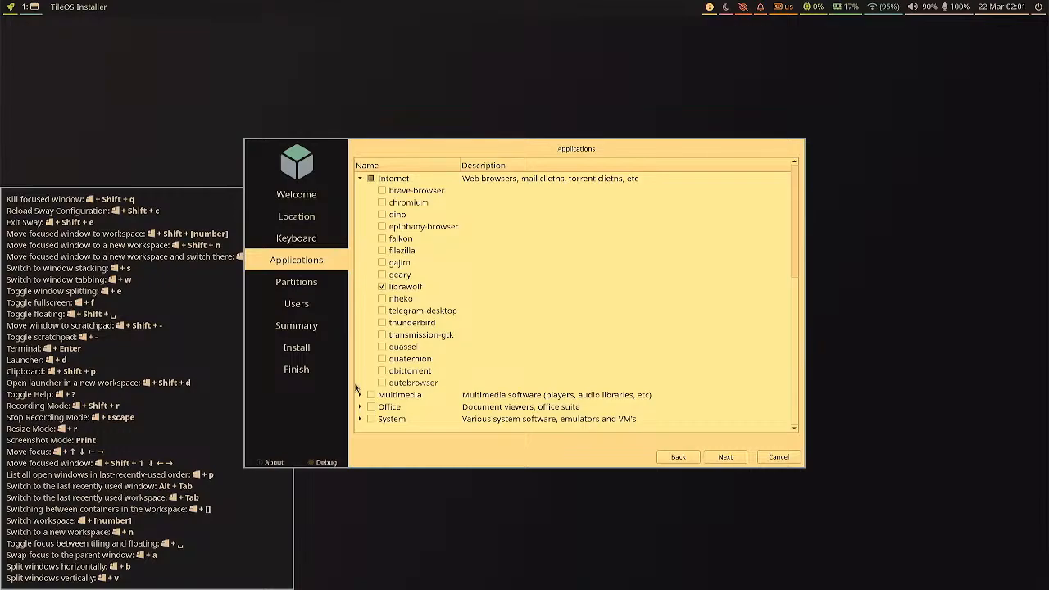
pyautogui.scroll(1, 371, 321)
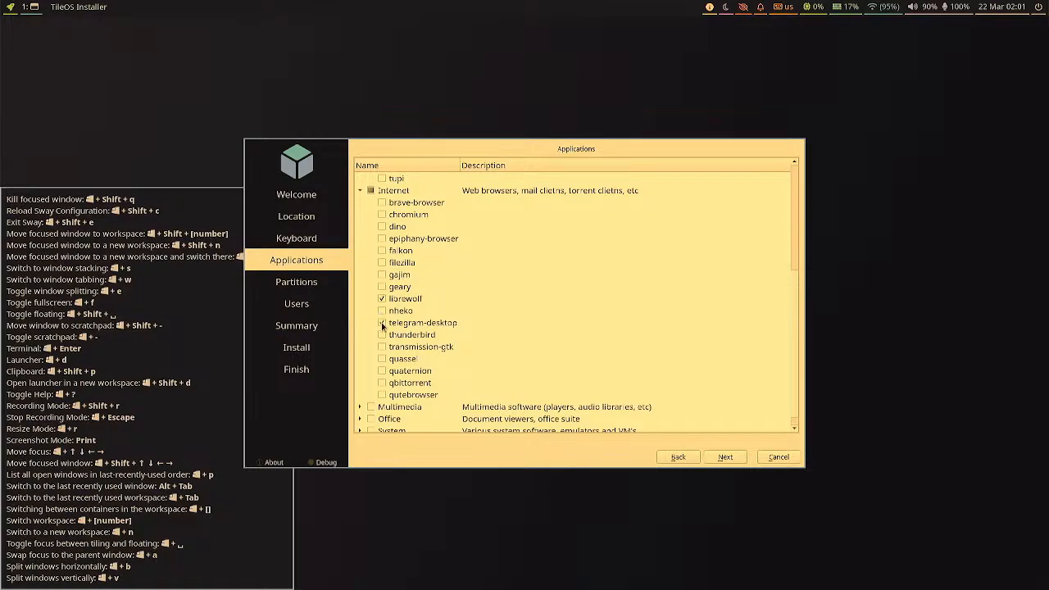
pyautogui.scroll(-1, 365, 372)
pyautogui.scroll(2, 366, 372)
pyautogui.scroll(-1, 366, 372)
pyautogui.scroll(1, 359, 410)
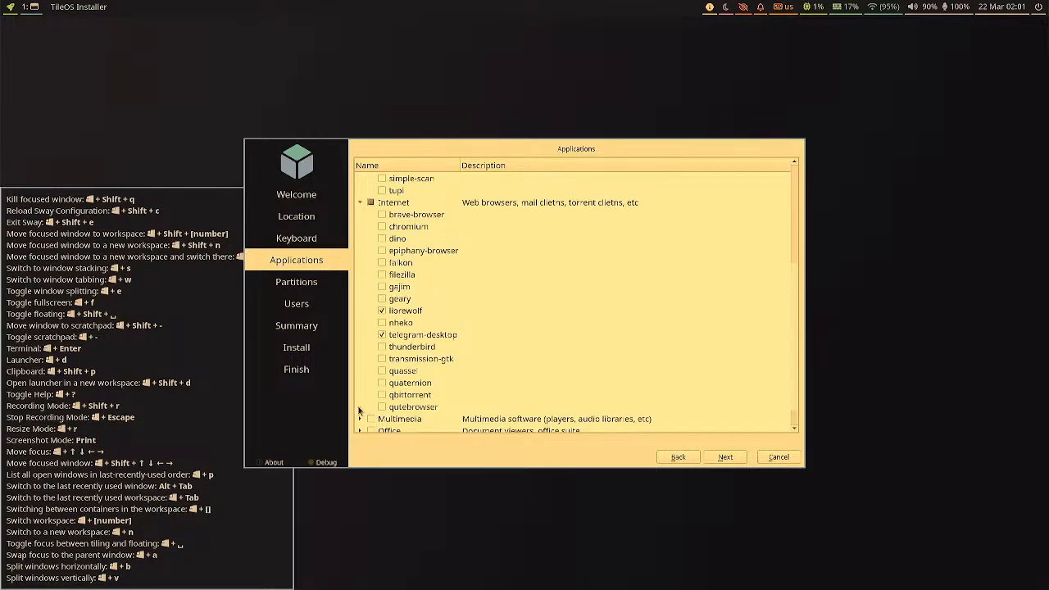
# Step: Select easyeffects in the Multimedia category as an application to install
pyautogui.press('XF86AudioRaiseVolume')
pyautogui.click(359, 418)
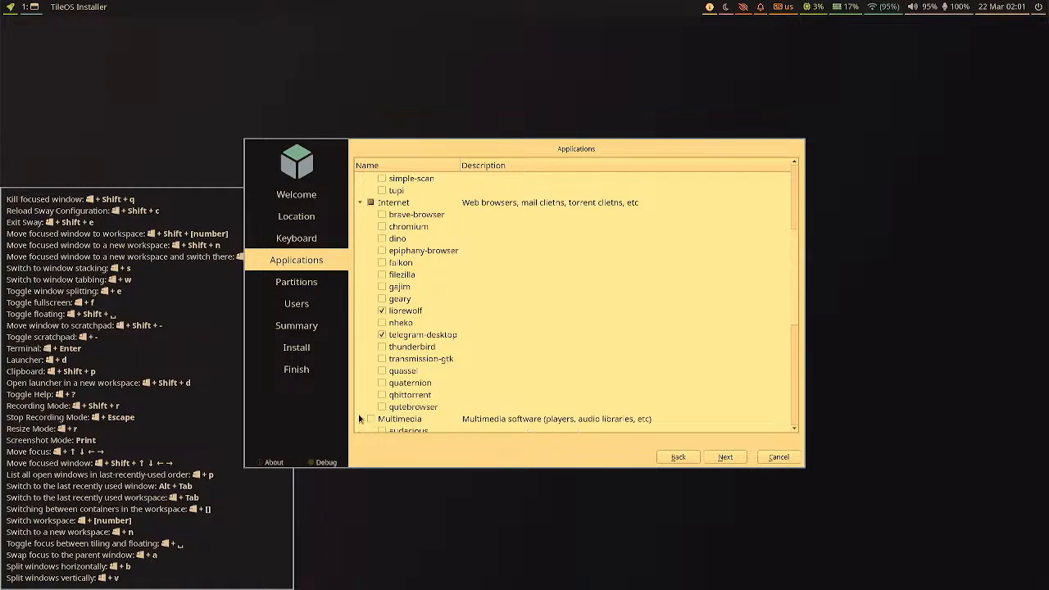
pyautogui.scroll(2, 375, 393)
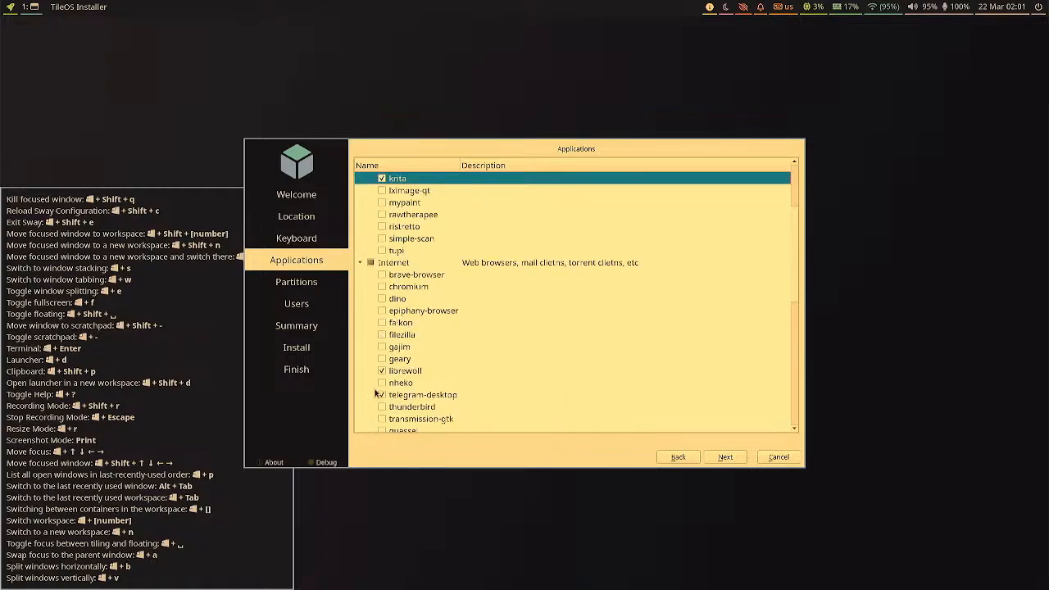
pyautogui.scroll(-4, 375, 391)
pyautogui.scroll(2, 375, 391)
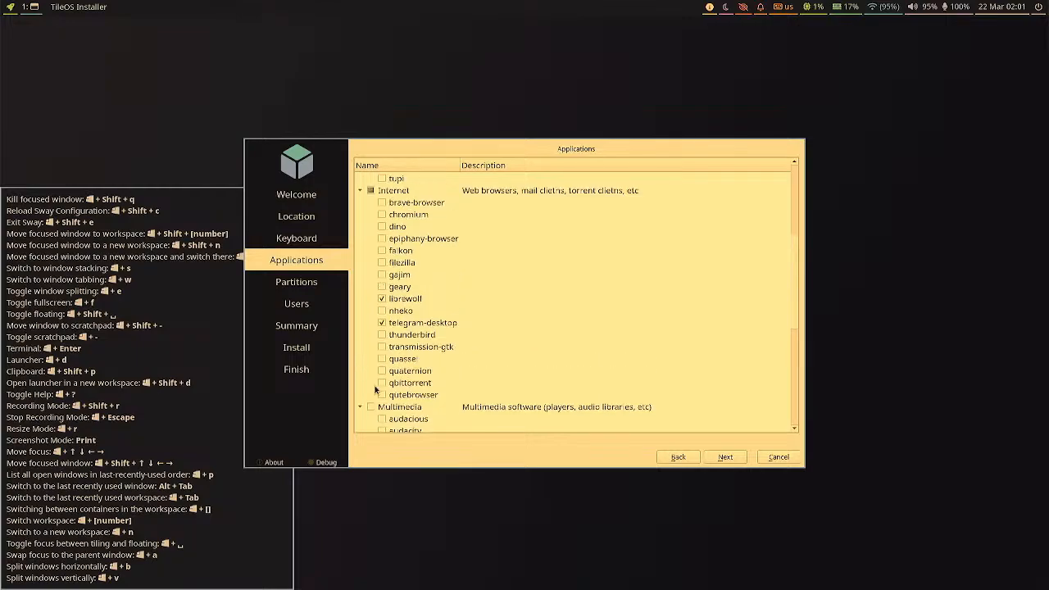
pyautogui.scroll(-5, 376, 391)
pyautogui.scroll(1, 376, 391)
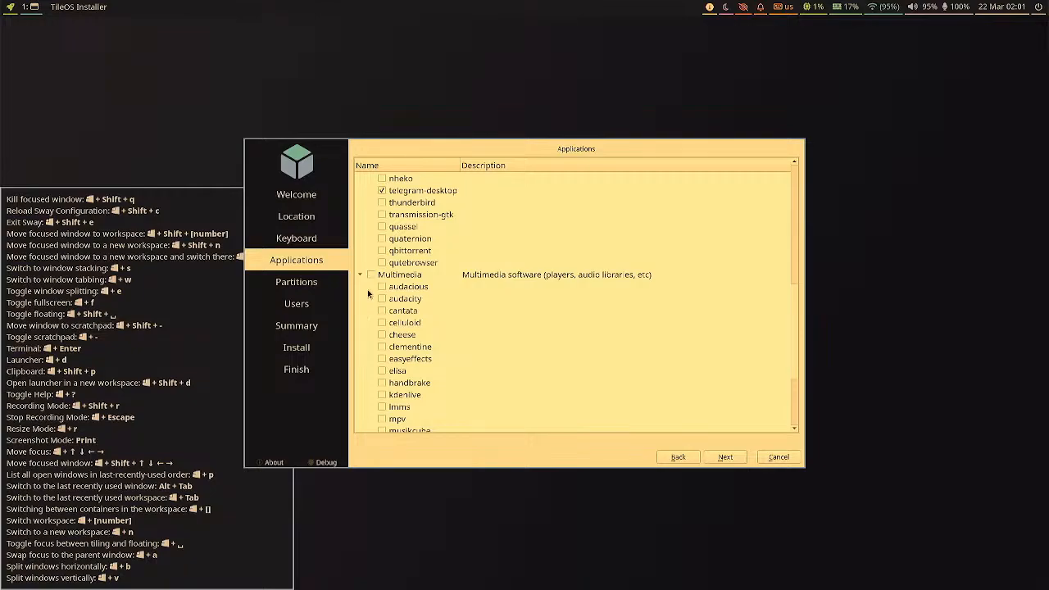
pyautogui.click(382, 359)
pyautogui.scroll(-4, 376, 388)
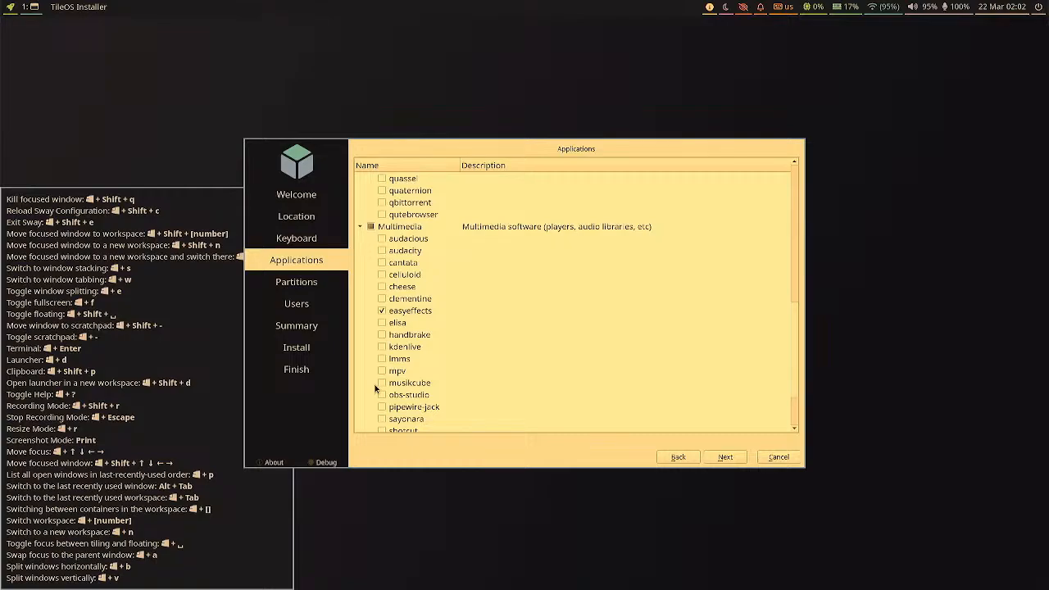
# Step: Look through the remaining Multimedia applications and the applications offered in the Office category
pyautogui.scroll(-2, 375, 388)
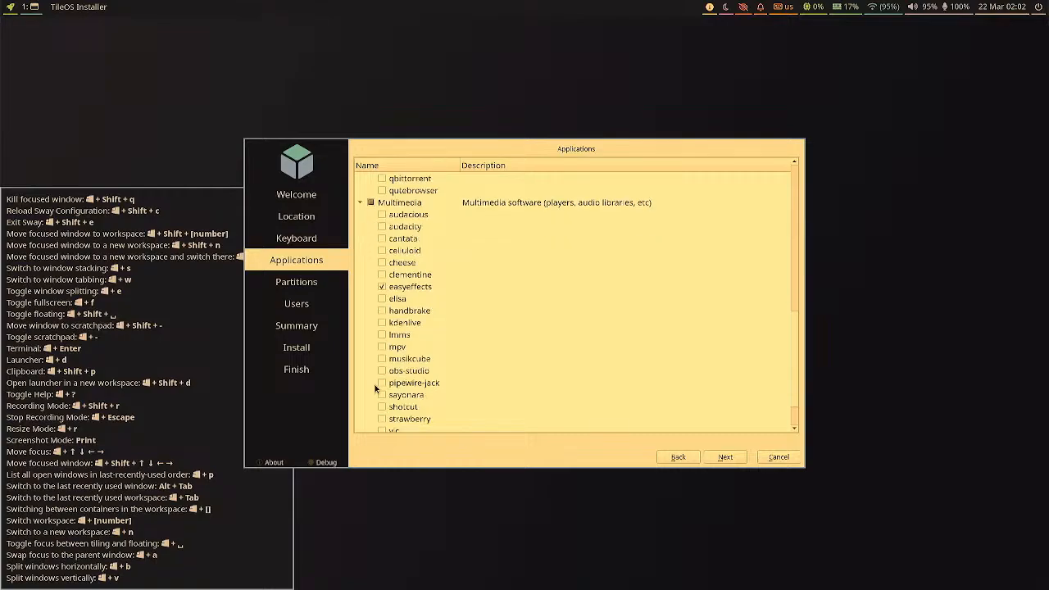
pyautogui.scroll(-1, 375, 389)
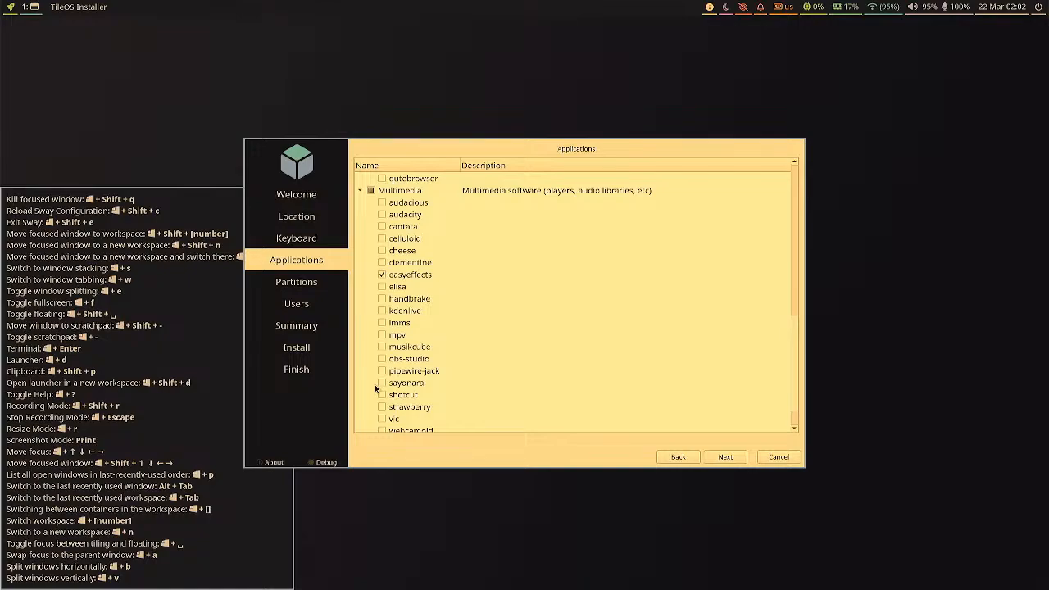
pyautogui.scroll(-2, 376, 389)
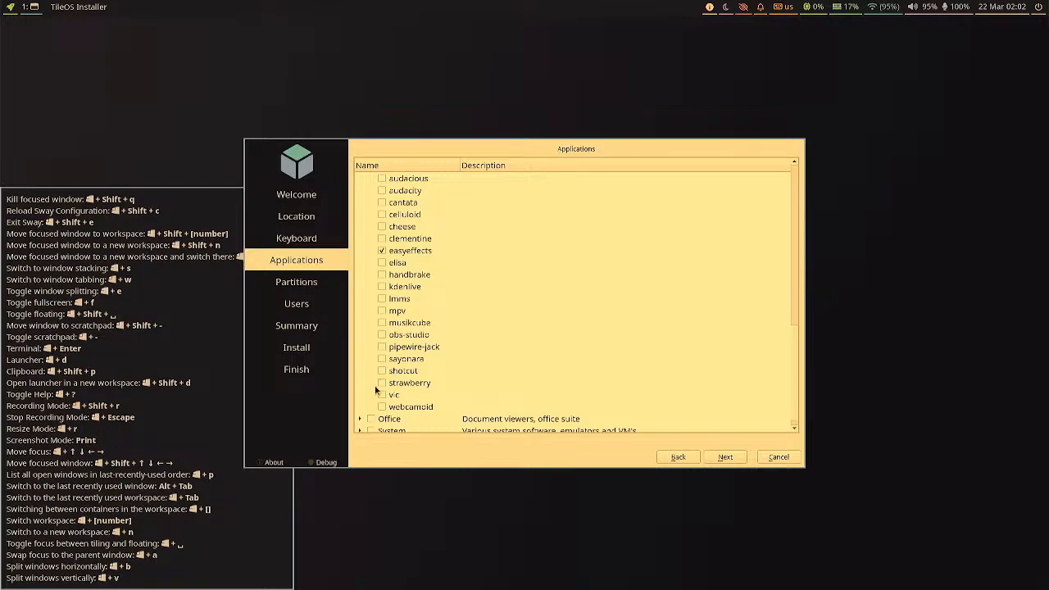
pyautogui.scroll(-1, 374, 387)
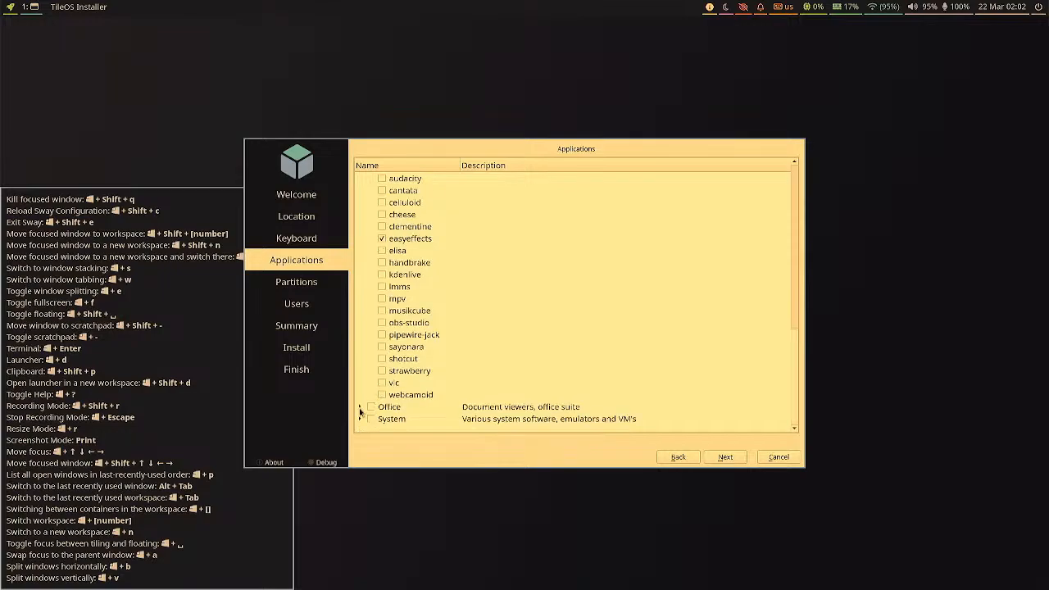
pyautogui.click(360, 408)
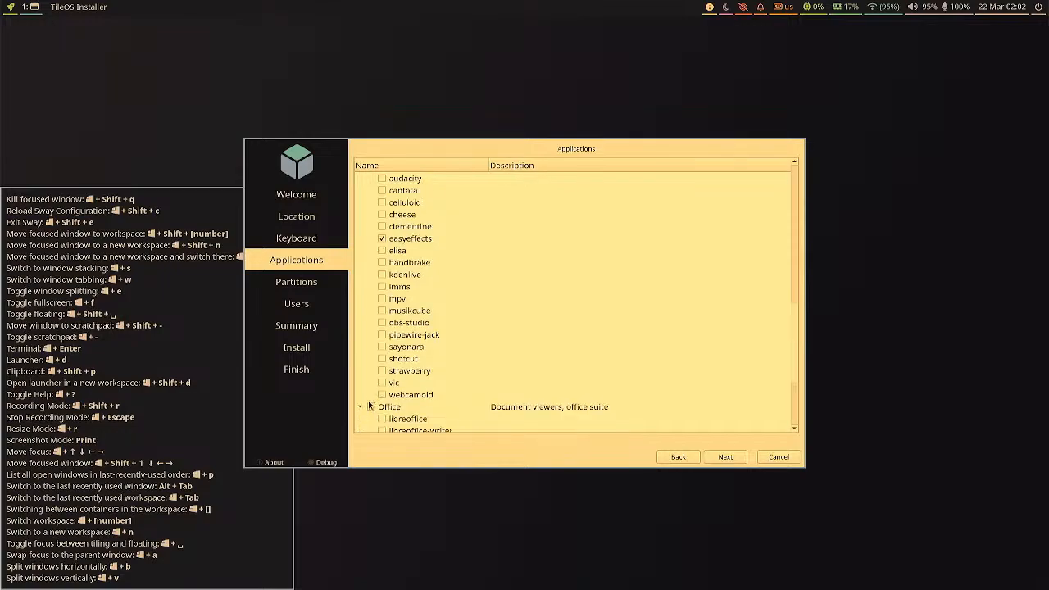
pyautogui.scroll(-2, 368, 400)
pyautogui.scroll(-2, 368, 400)
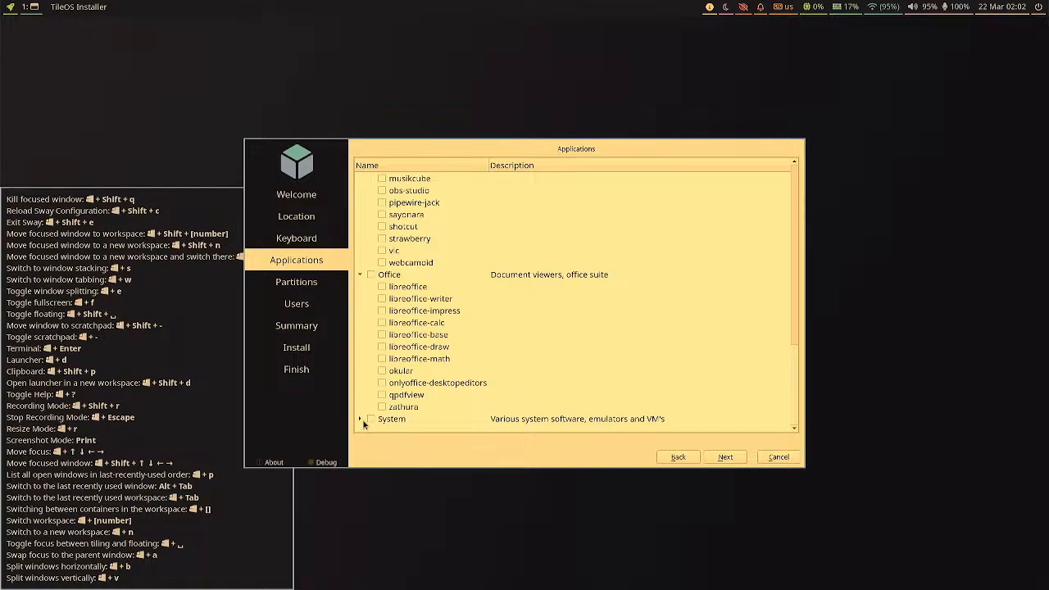
# Step: Look through the applications offered in the System category down to the end of the list
pyautogui.click(358, 419)
pyautogui.scroll(-3, 365, 420)
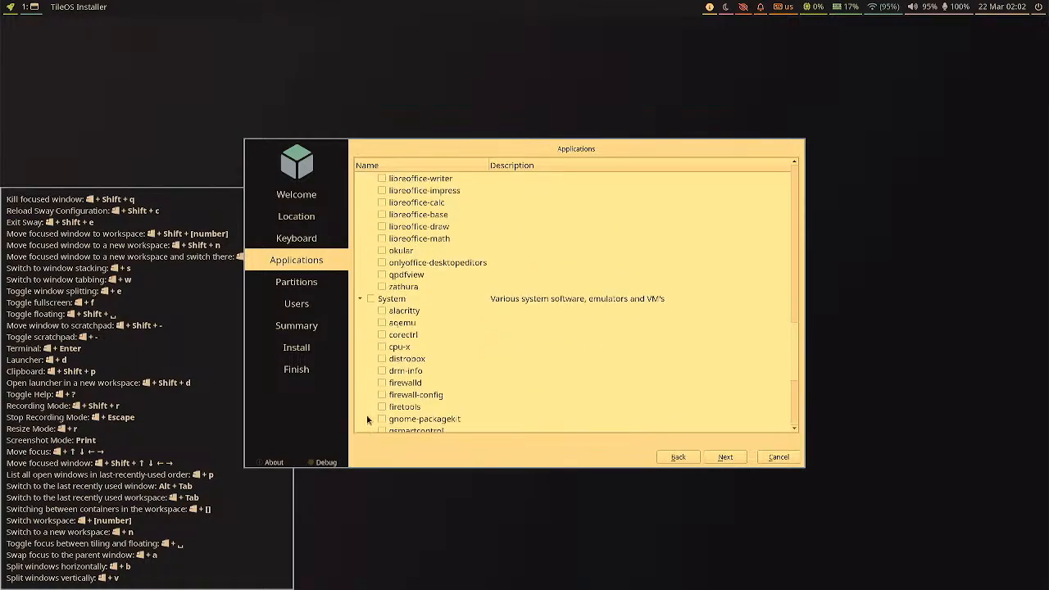
pyautogui.scroll(-1, 367, 419)
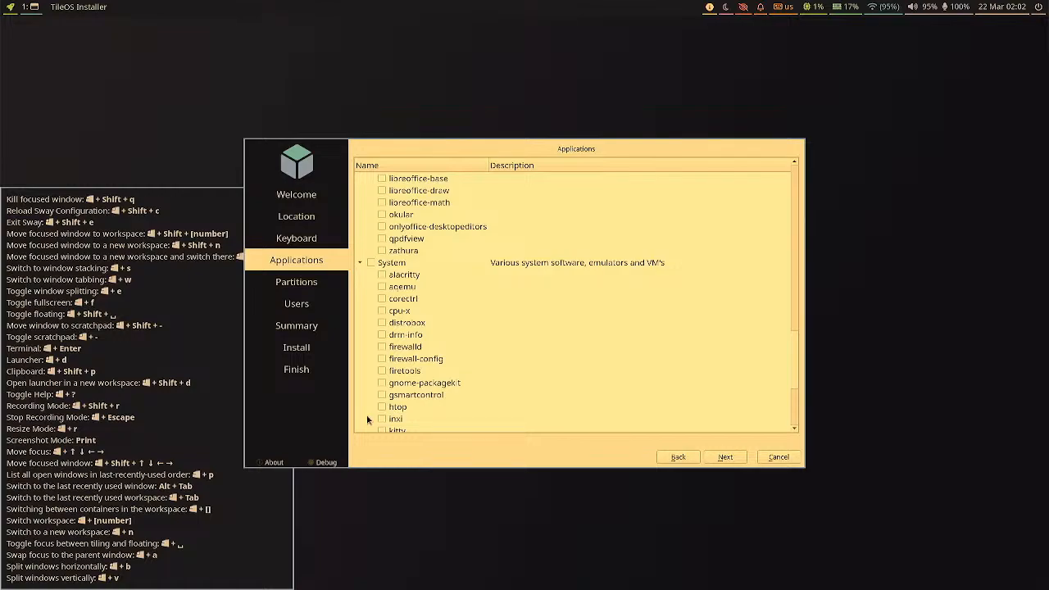
pyautogui.scroll(-2, 367, 419)
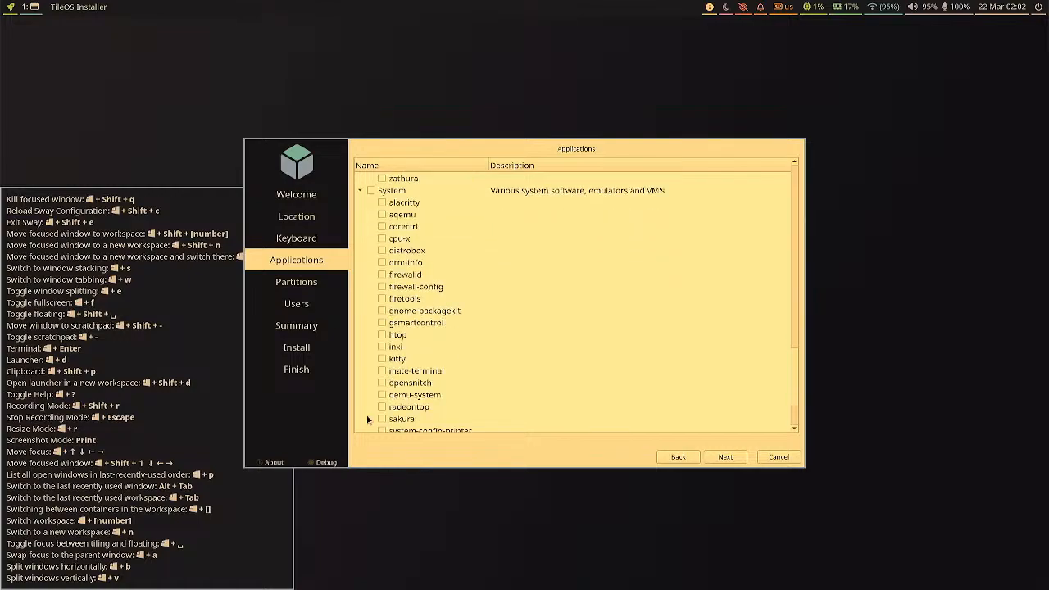
pyautogui.scroll(-1, 367, 419)
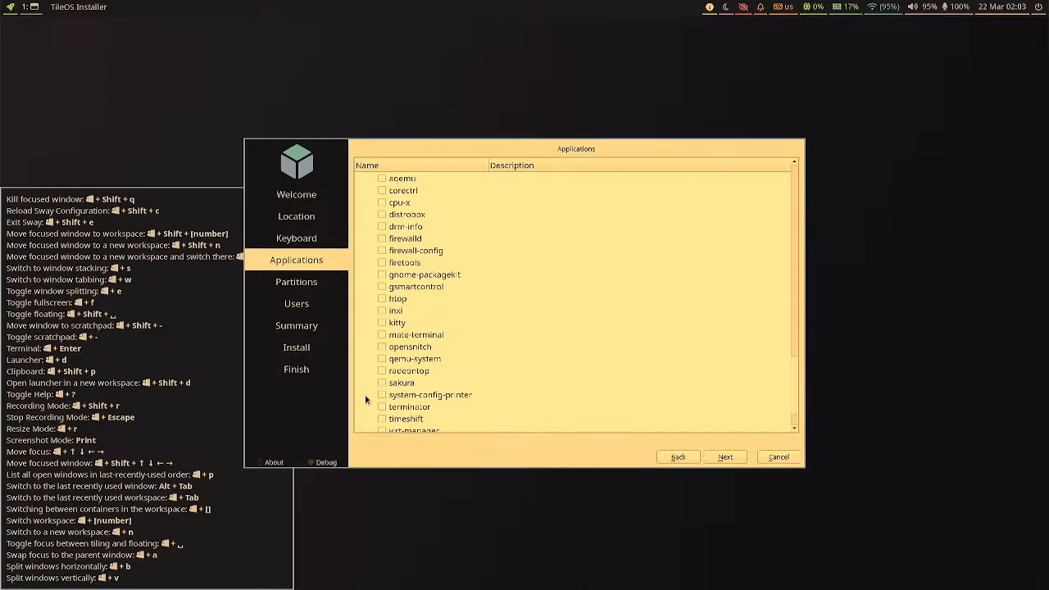
pyautogui.scroll(-1, 366, 400)
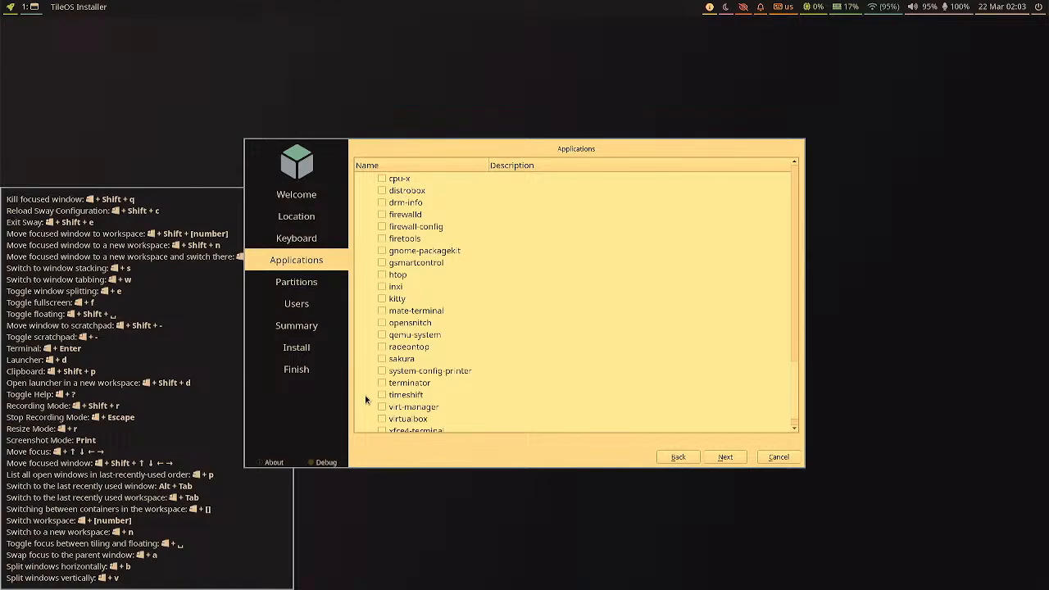
pyautogui.scroll(-1, 366, 400)
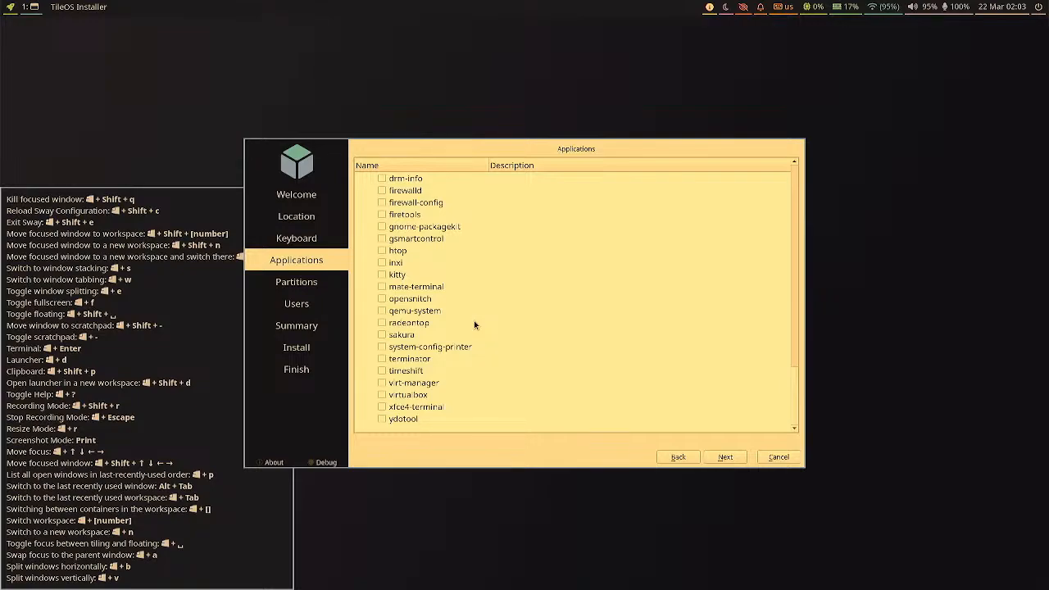
pyautogui.press('XF86AudioRaiseVolume')
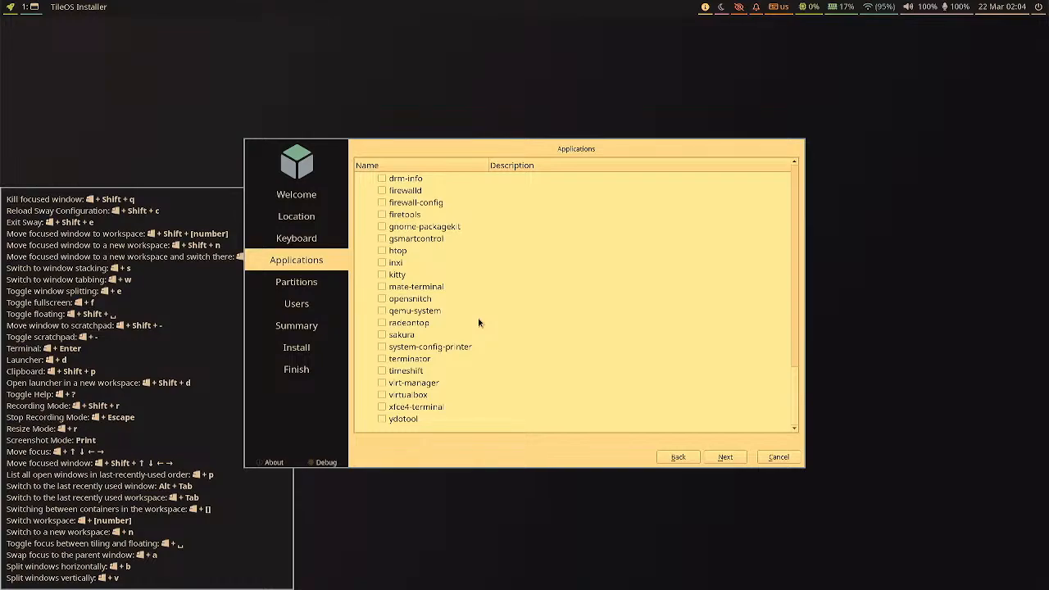
pyautogui.click(479, 323)
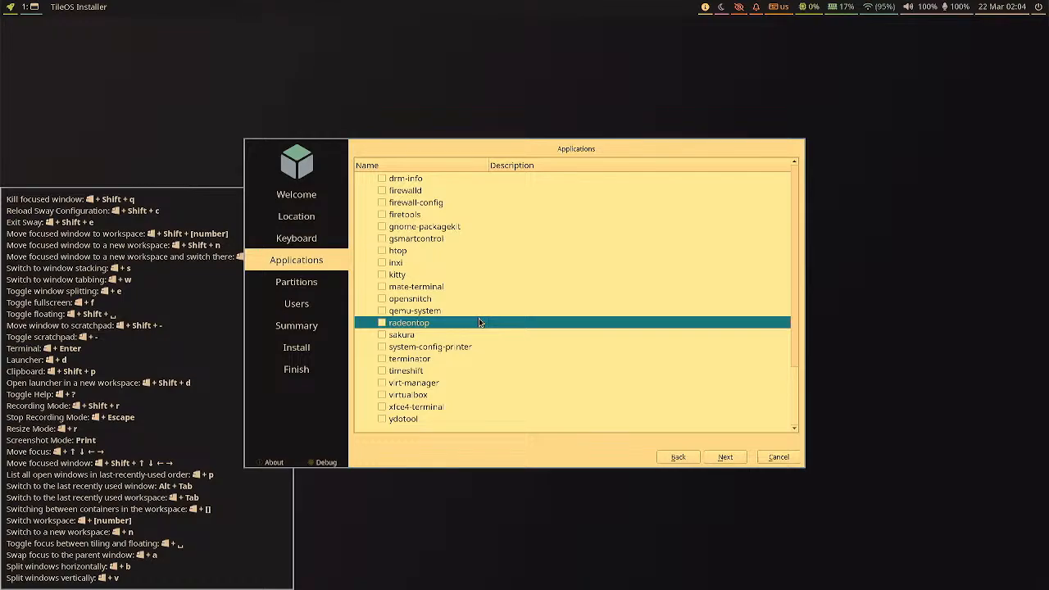
# Step: Choose to erase the SUNEAST SSD SE800 256GB disk, keep Swap to file, and continue to the user account setup
pyautogui.press('XF86AudioRaiseVolume')
pyautogui.click(732, 461)
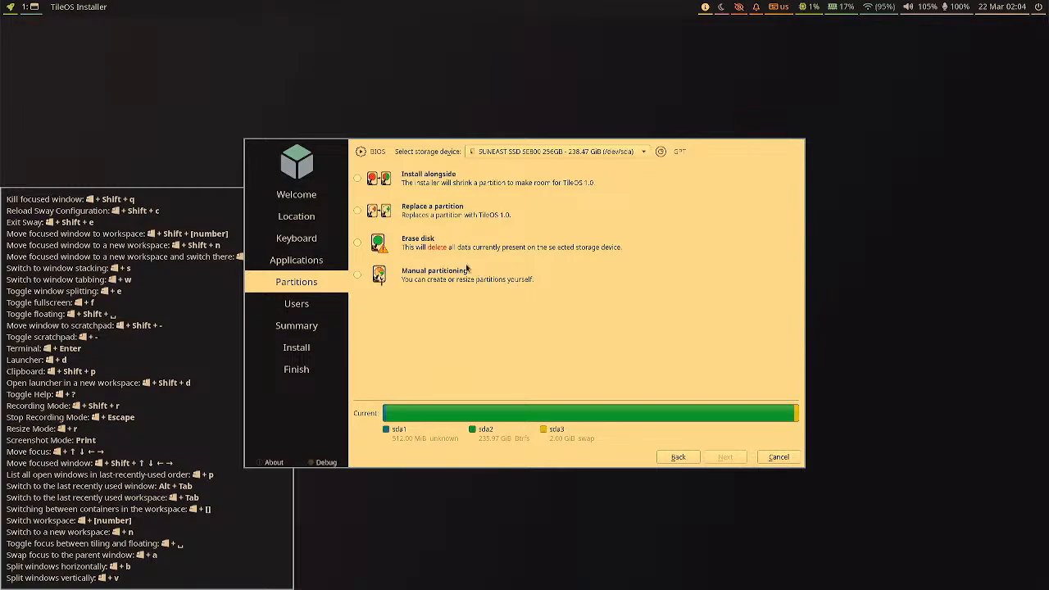
pyautogui.click(356, 243)
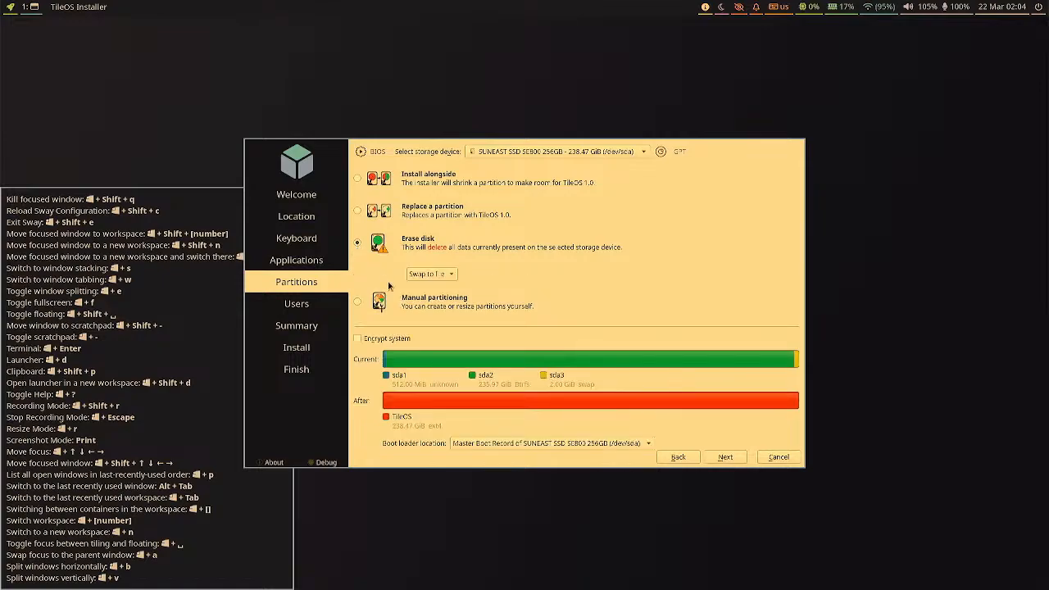
pyautogui.press('XF86AudioRaiseVolume')
pyautogui.click(447, 276)
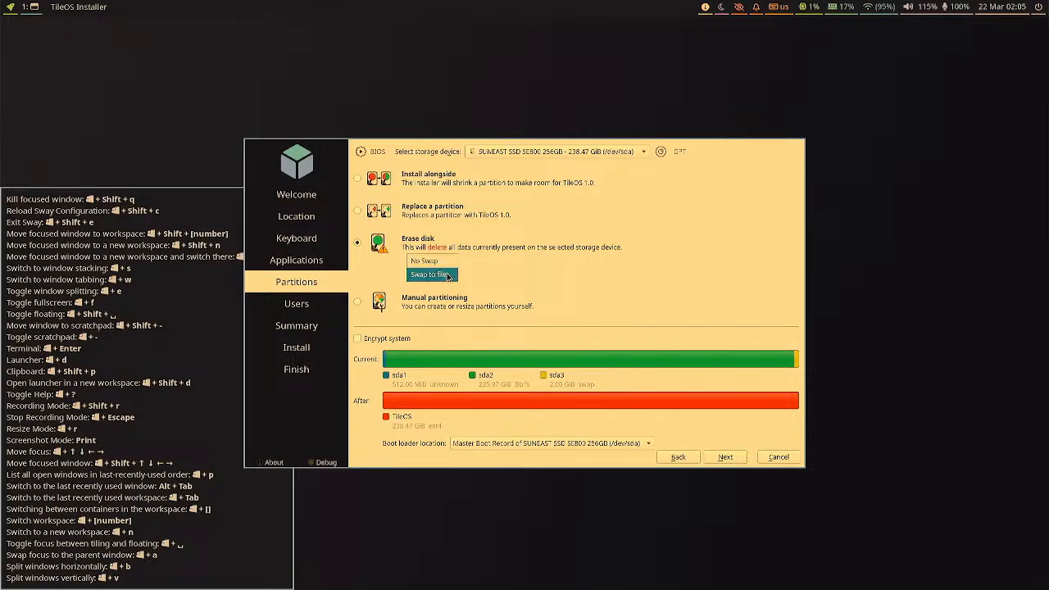
pyautogui.click(513, 280)
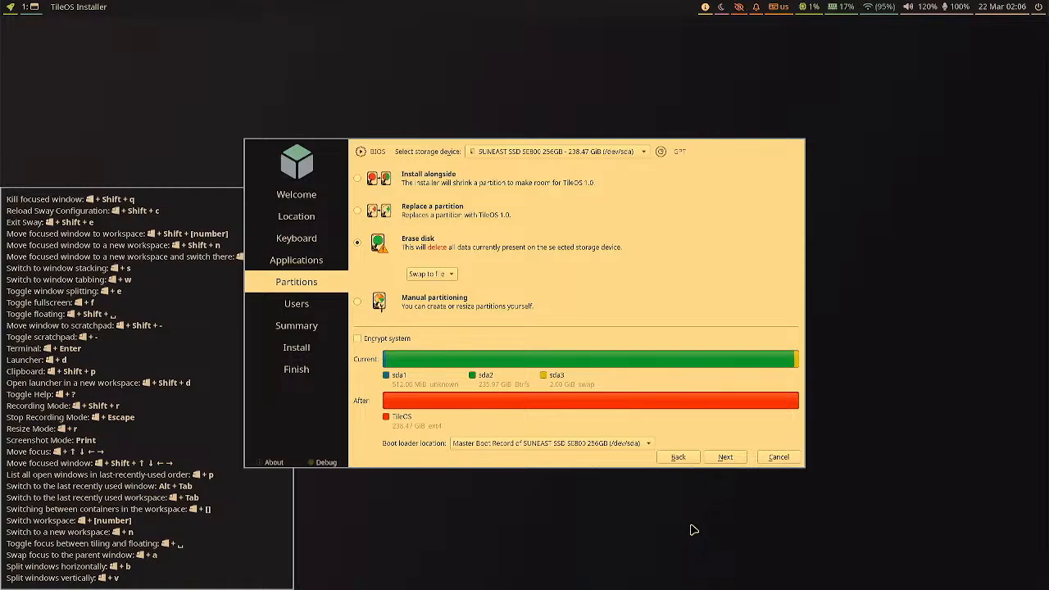
pyautogui.click(722, 456)
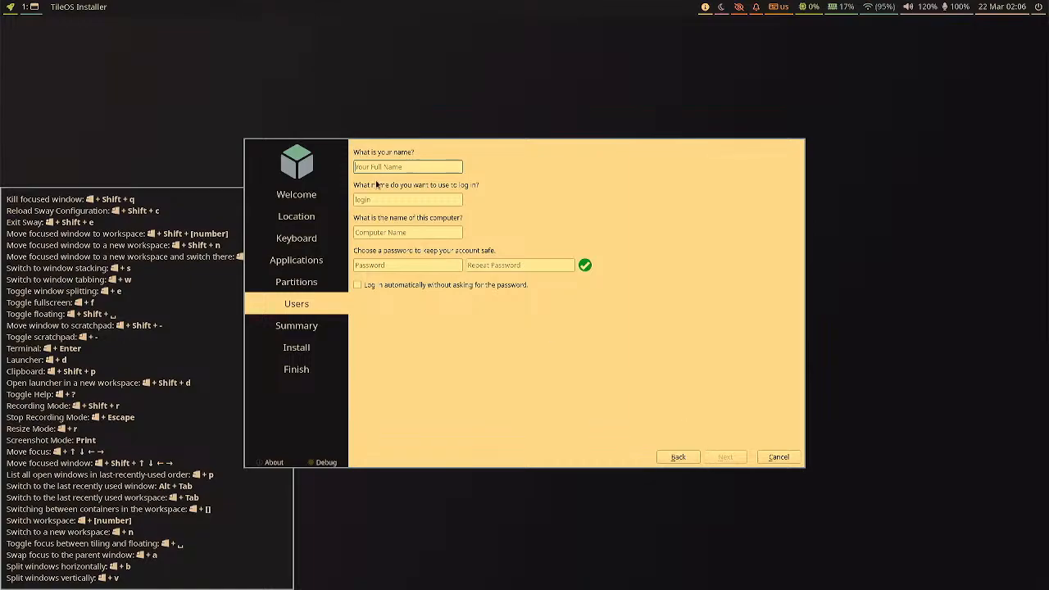
# Step: Fill in the account's full name and login name, and set the computer name to dello
pyautogui.write('R')
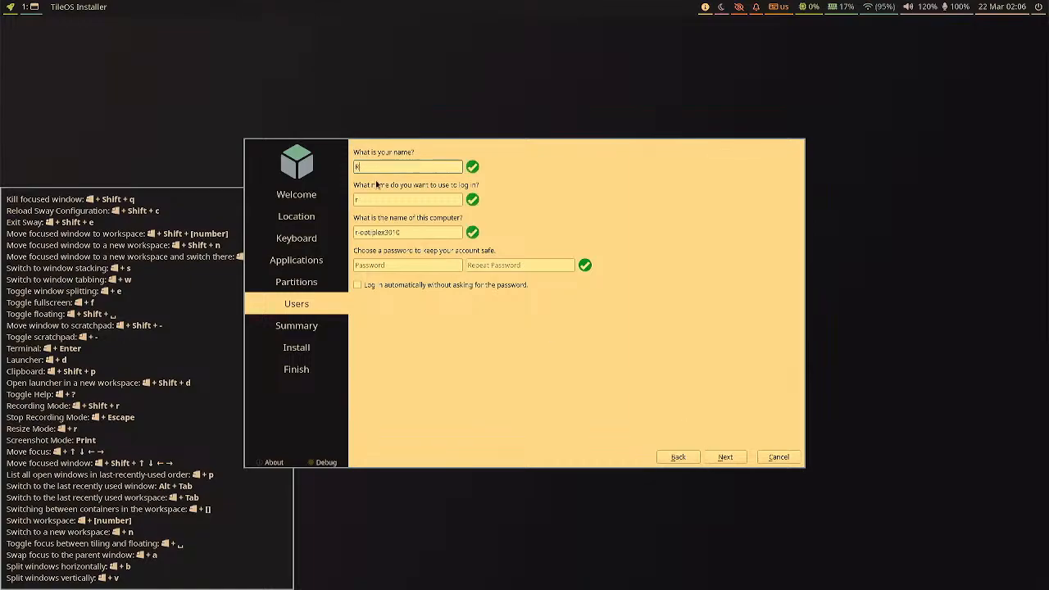
pyautogui.write('ick Copple')
pyautogui.press('Tab')
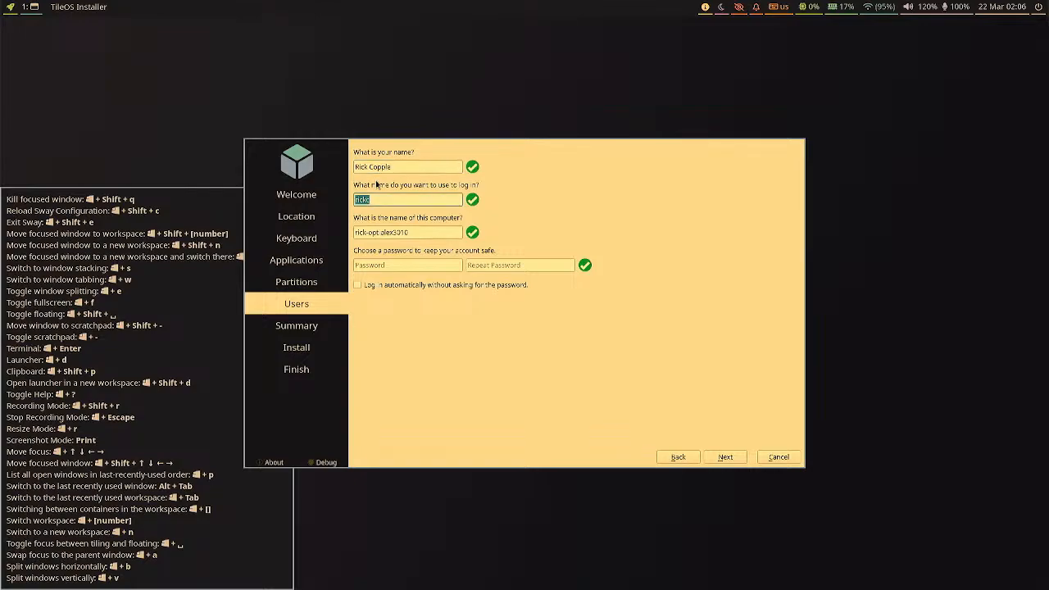
pyautogui.write('rick')
pyautogui.press('Tab')
pyautogui.write('d')
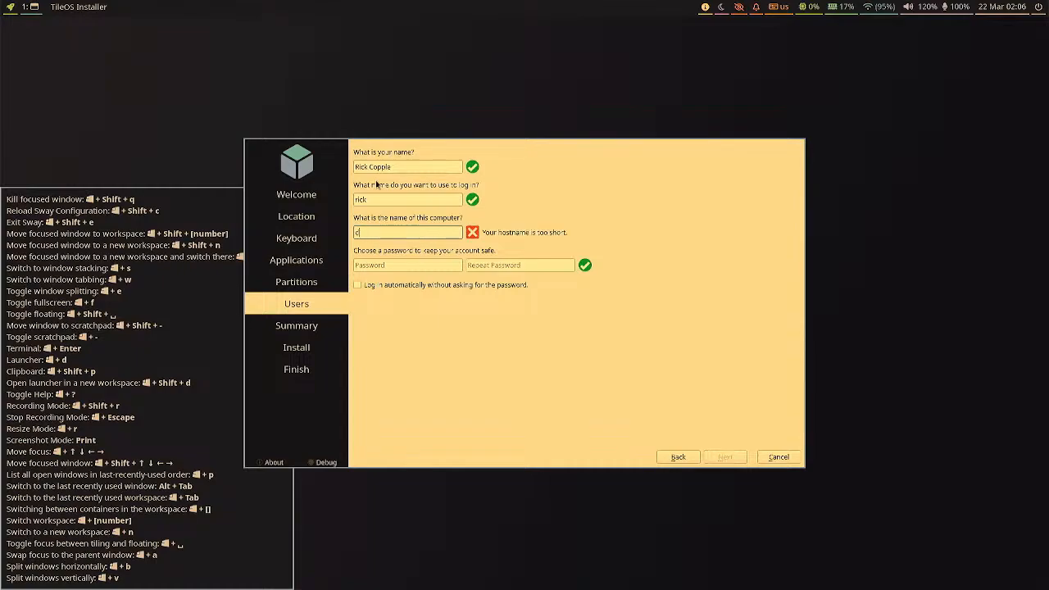
pyautogui.write('ello')
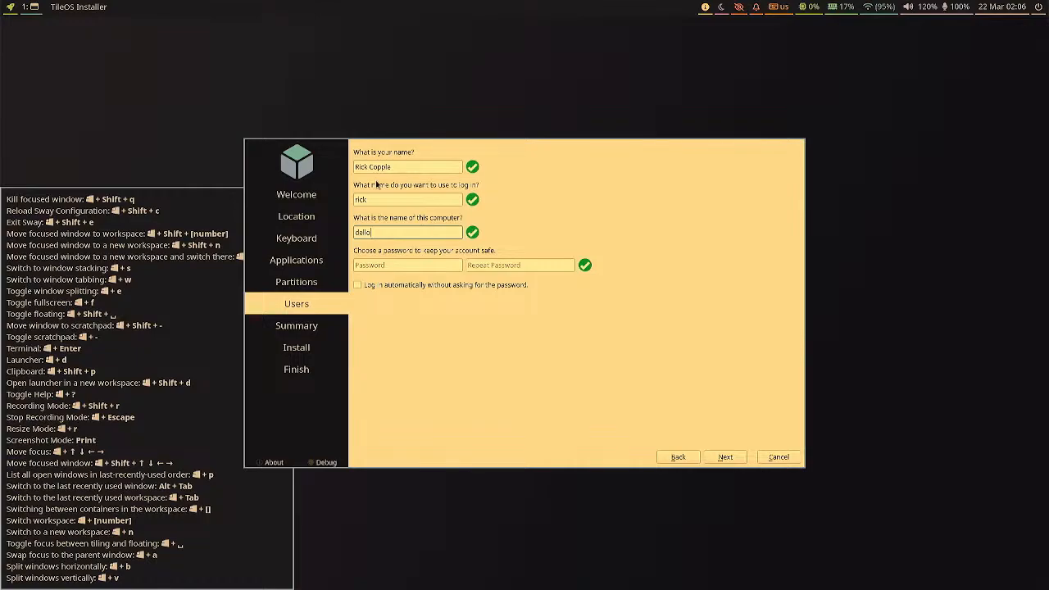
# Step: Enter the account password and repeat it in the confirmation field
pyautogui.press('Tab')
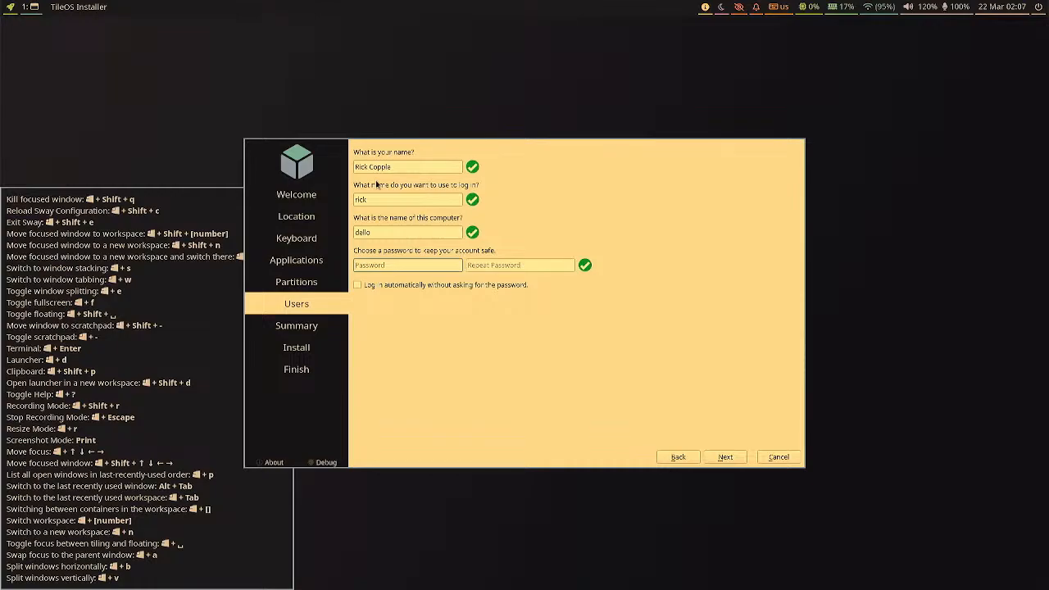
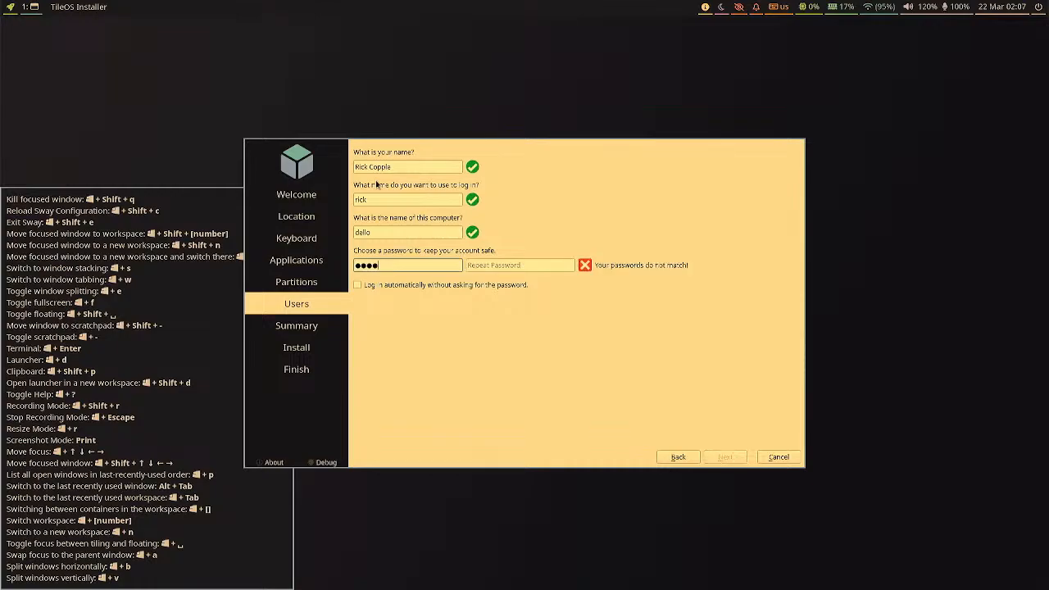
pyautogui.press('Tab')
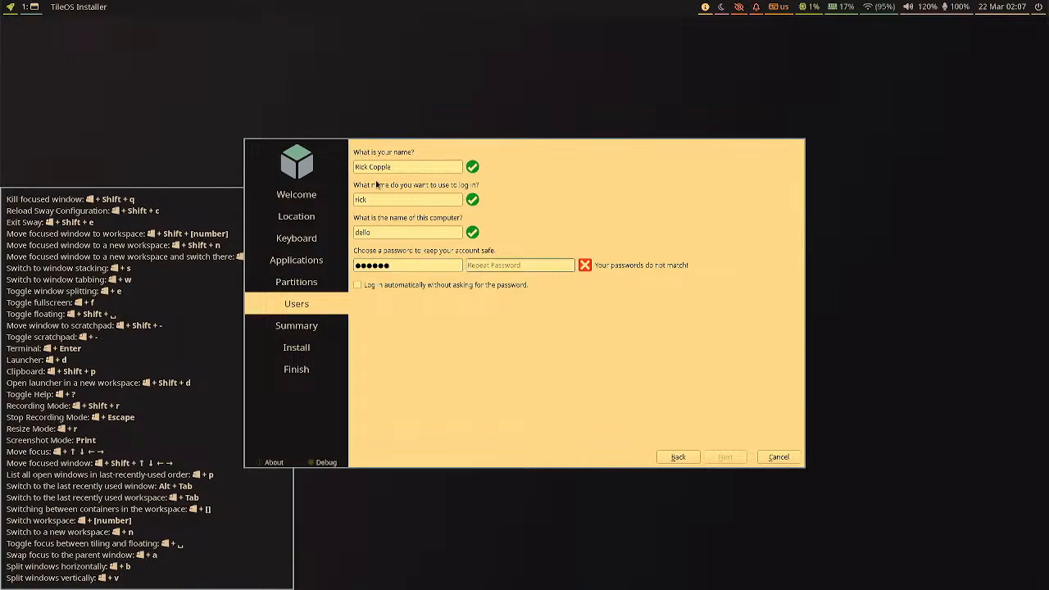
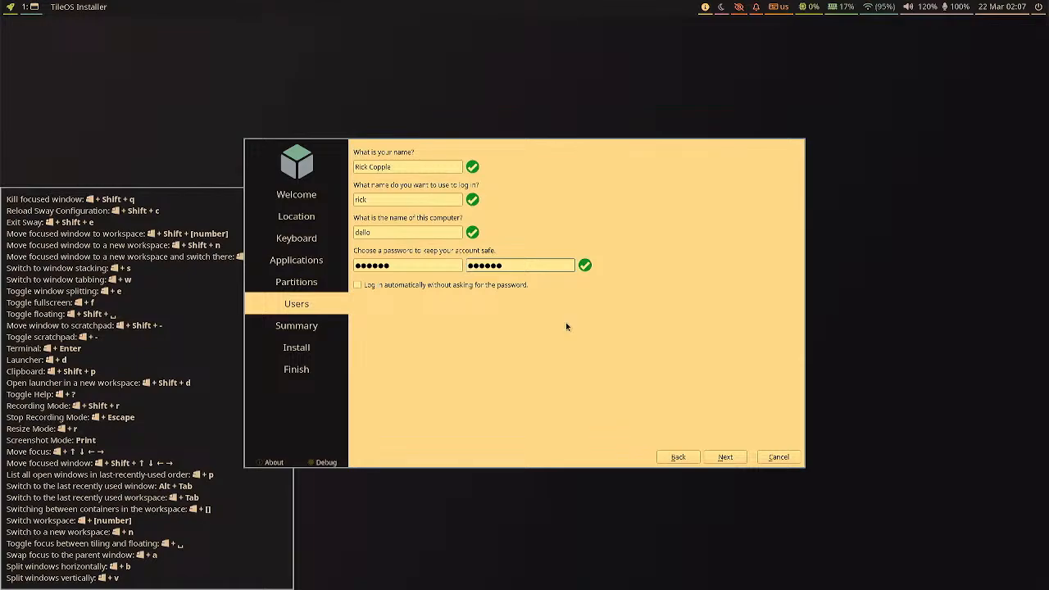
# Step: Continue to the installation summary and start installing TileOS on the disk
pyautogui.click(712, 459)
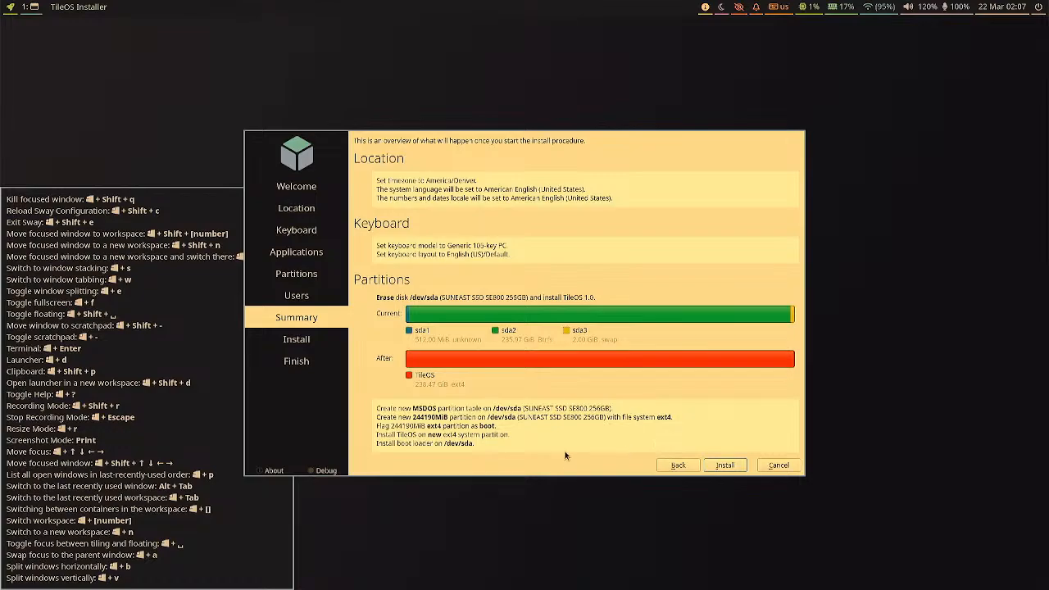
pyautogui.click(724, 466)
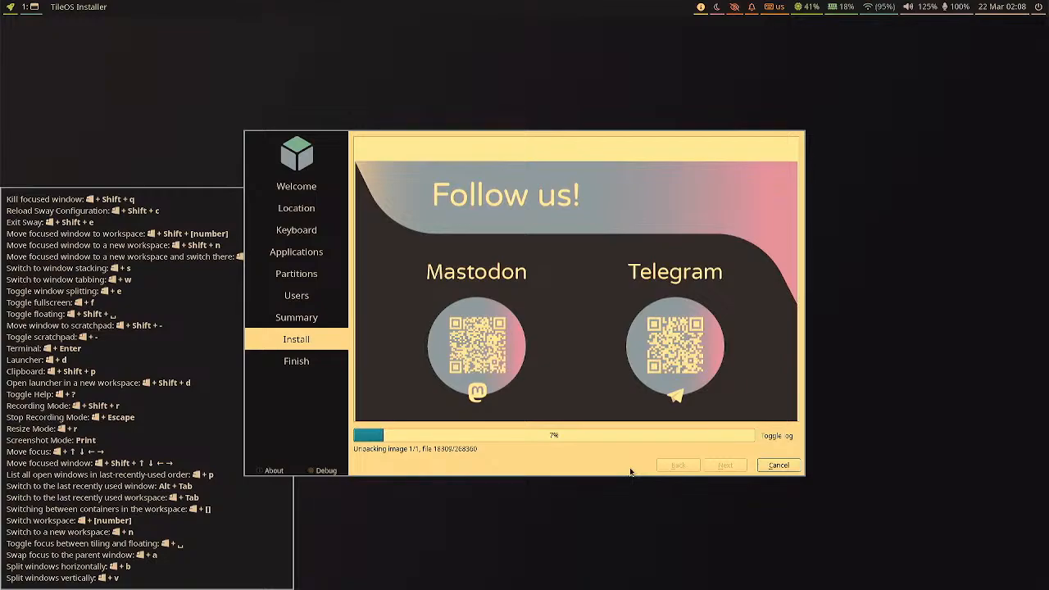
# Step: Raise the audio output volume to 145% while the installation runs
pyautogui.press('XF86AudioRaiseVolume')
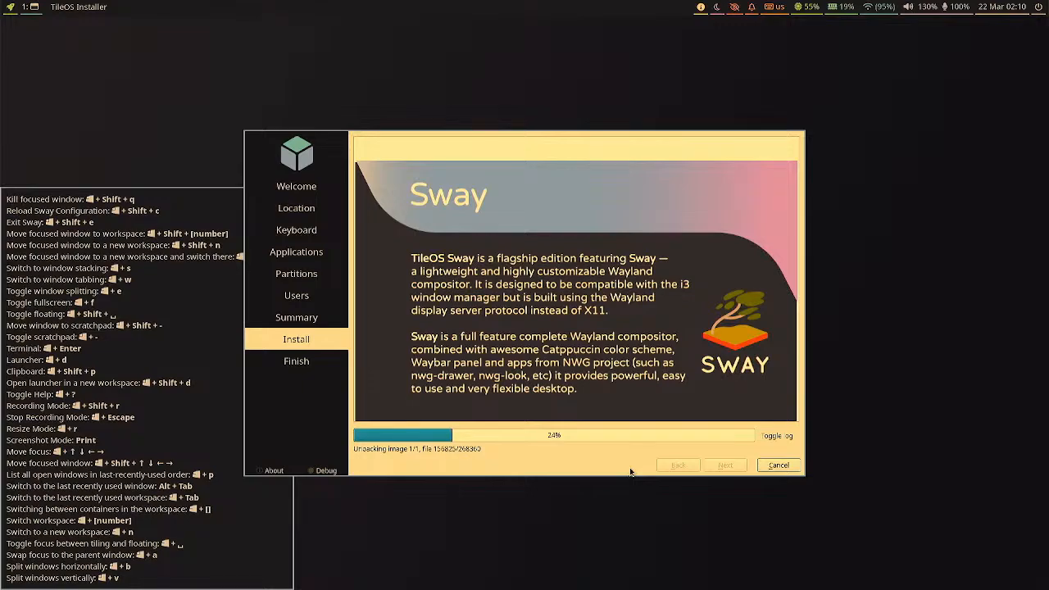
pyautogui.press('XF86AudioRaiseVolume')
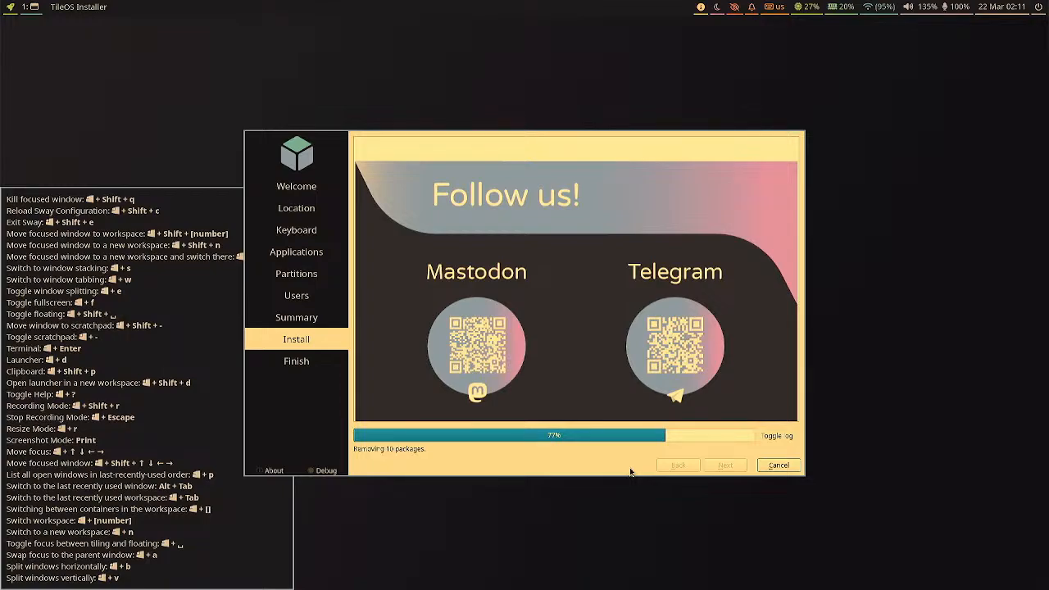
pyautogui.press('XF86AudioRaiseVolume')
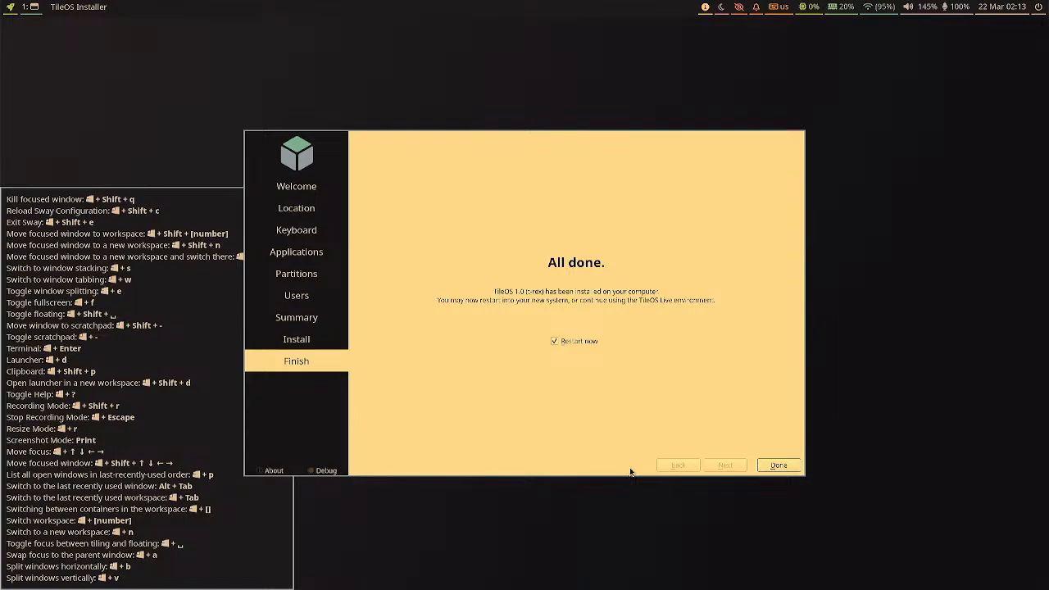
# Step: Finish the installer with Restart now kept enabled to reboot the computer
pyautogui.click(777, 466)
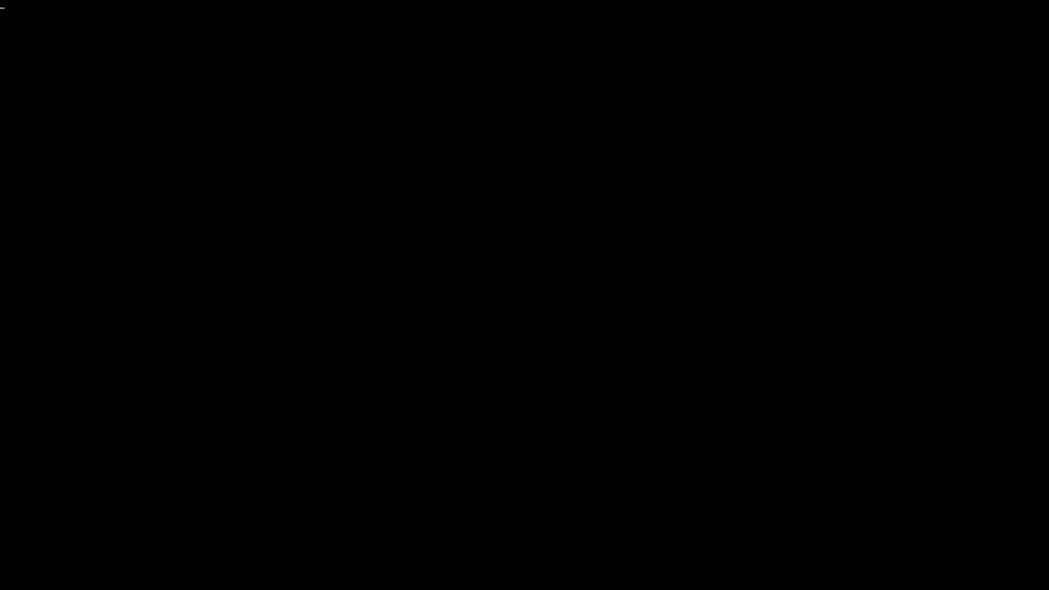